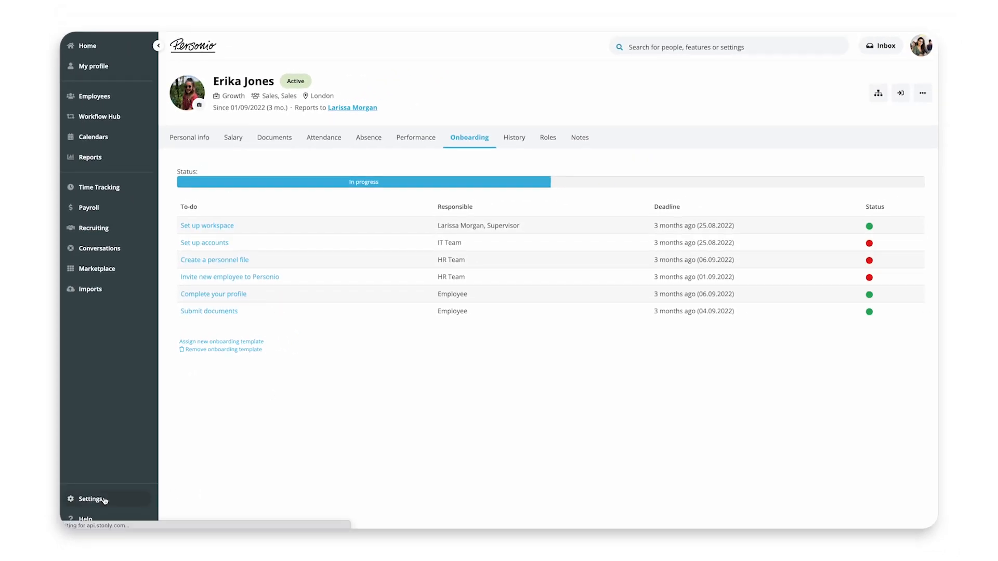
Open the onboarding steps in the On-/Offboarding workflow settings.
left_click(89, 499)
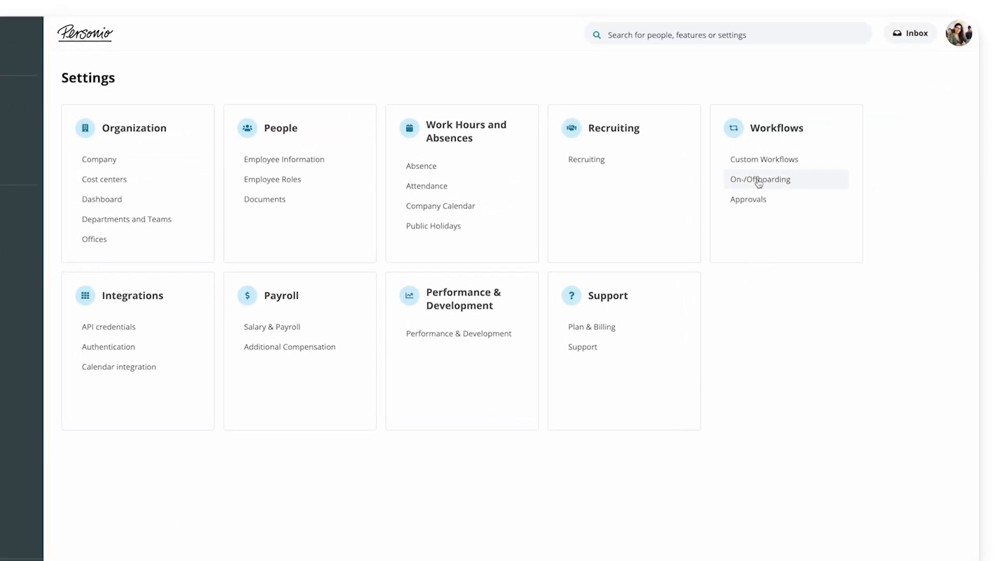
left_click(759, 180)
left_click(188, 124)
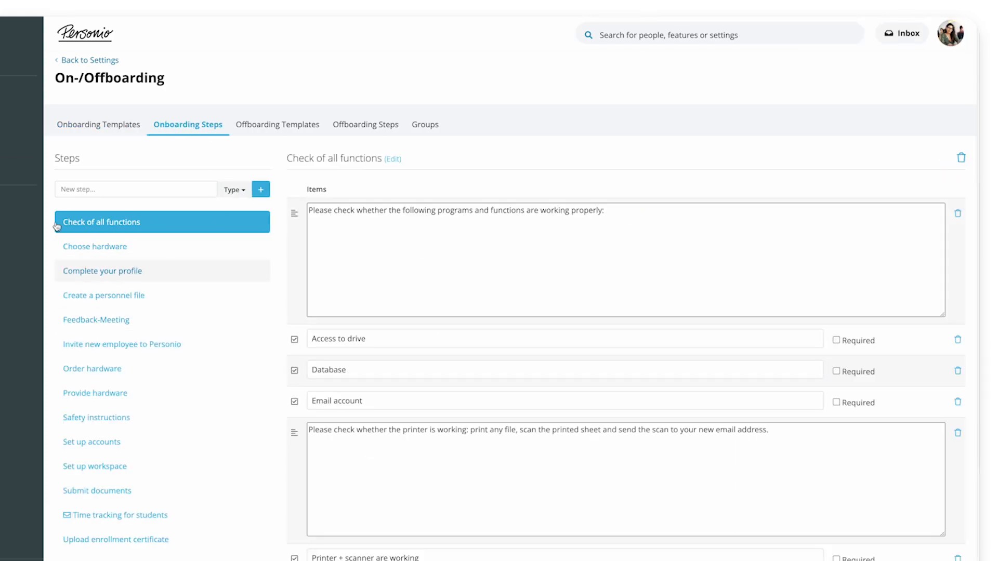
Create a new general onboarding step named "Complete Your Profile".
left_click(242, 192)
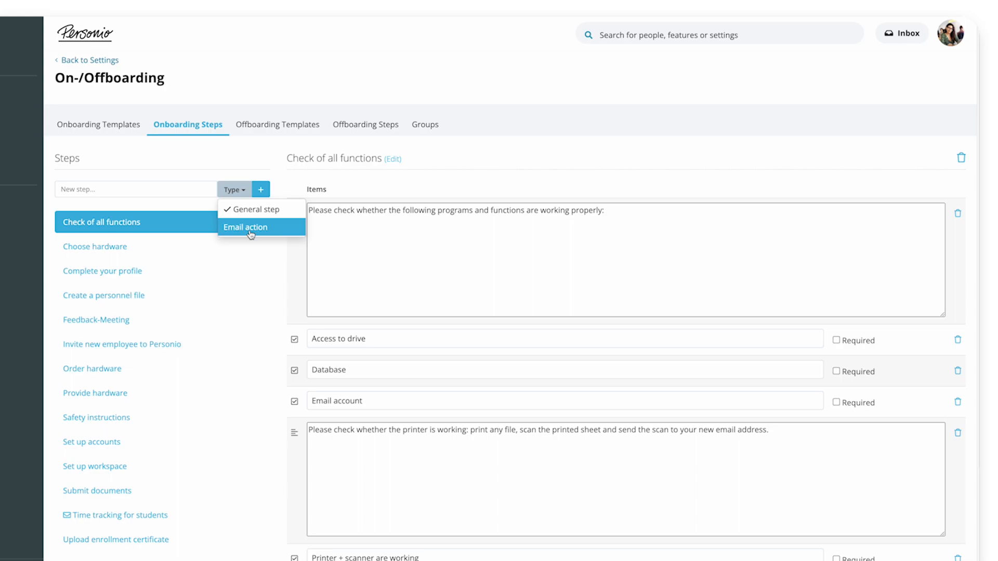
left_click(261, 160)
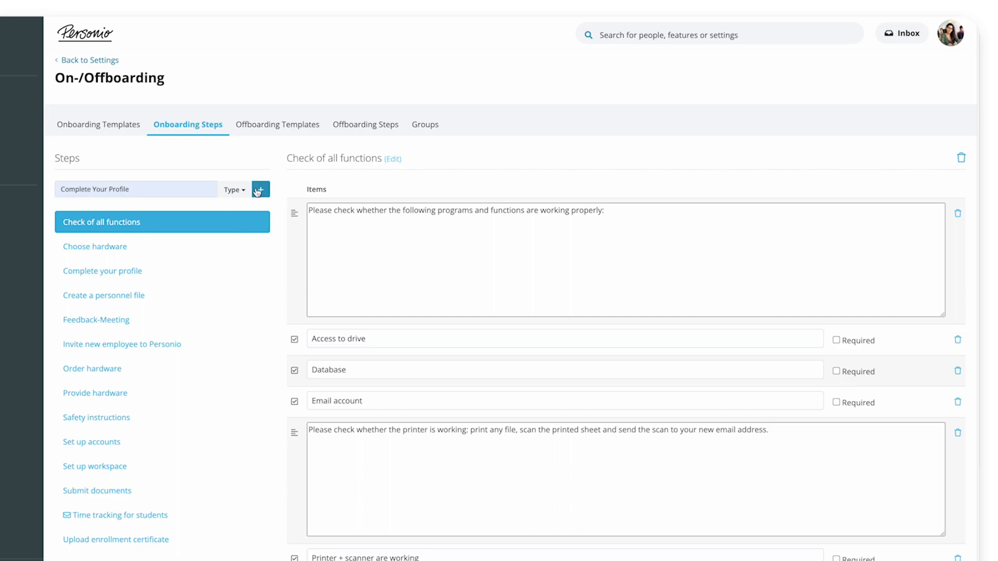
left_click(258, 190)
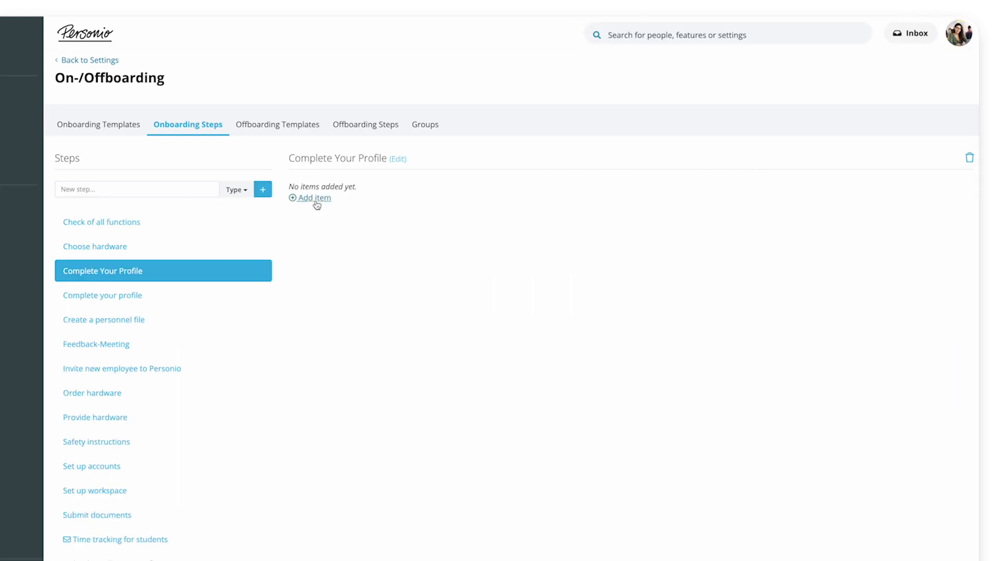
Add a text information item reading "Please take some time to complete your profile." to the new step and save it.
left_click(315, 198)
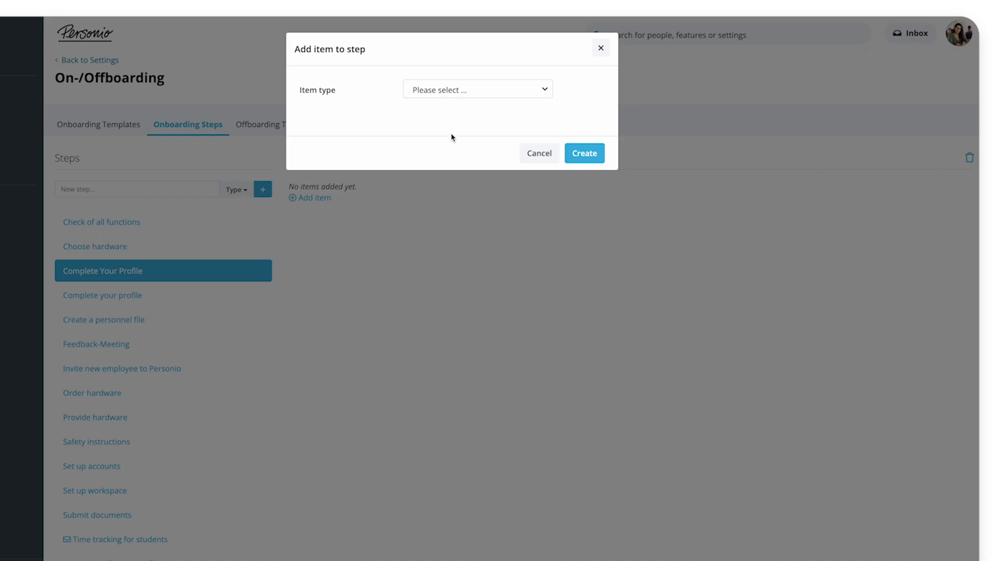
left_click(524, 93)
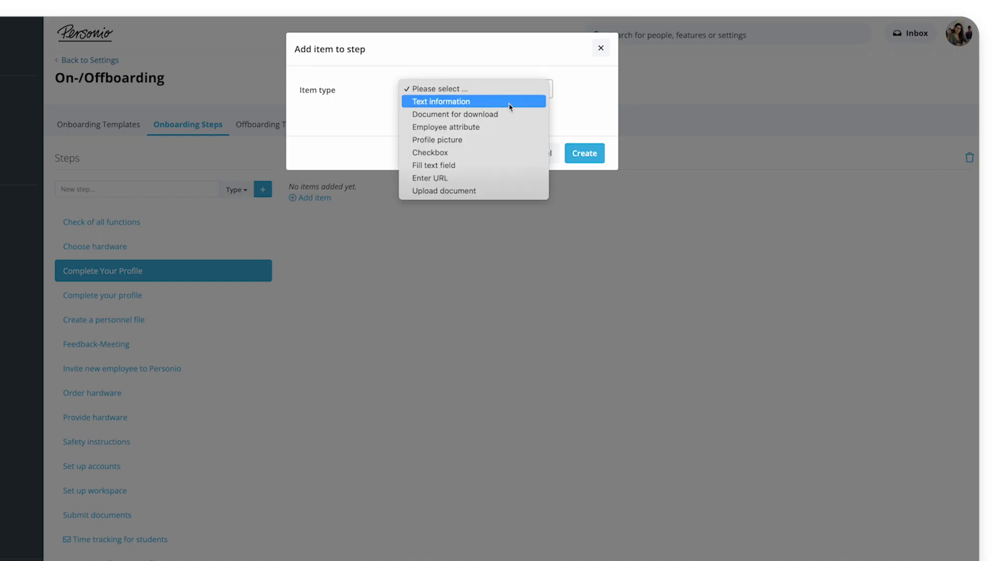
left_click(507, 100)
left_click(581, 211)
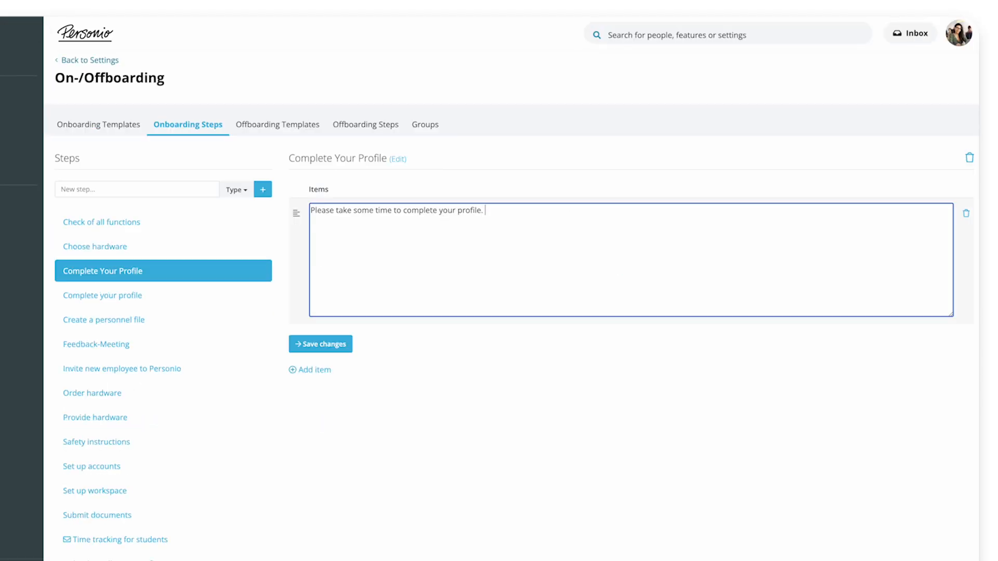
left_click(319, 344)
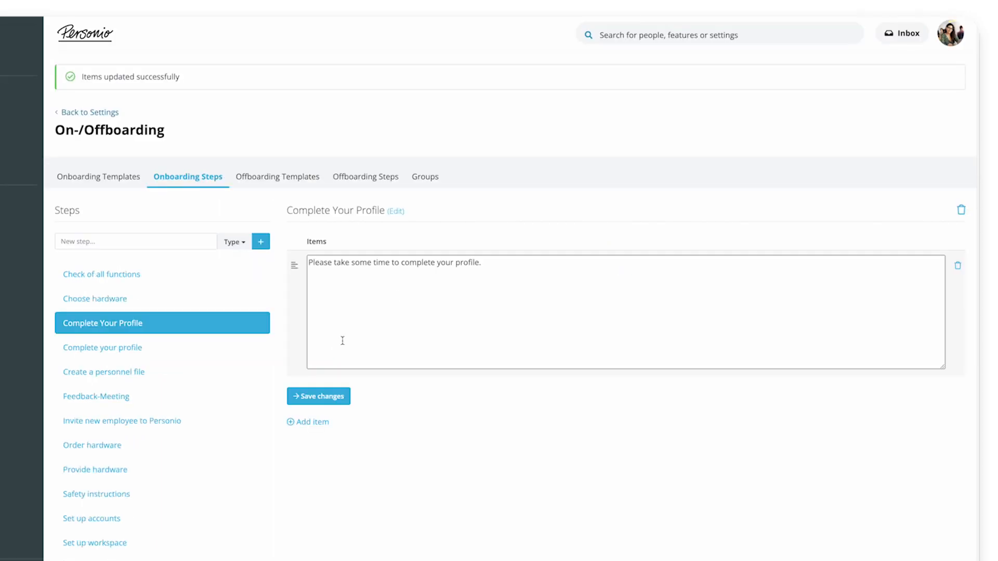
Add editable employee attribute items for Birthday, IBAN and BIC to the Complete Your Profile step and save them.
left_click(313, 369)
left_click(527, 94)
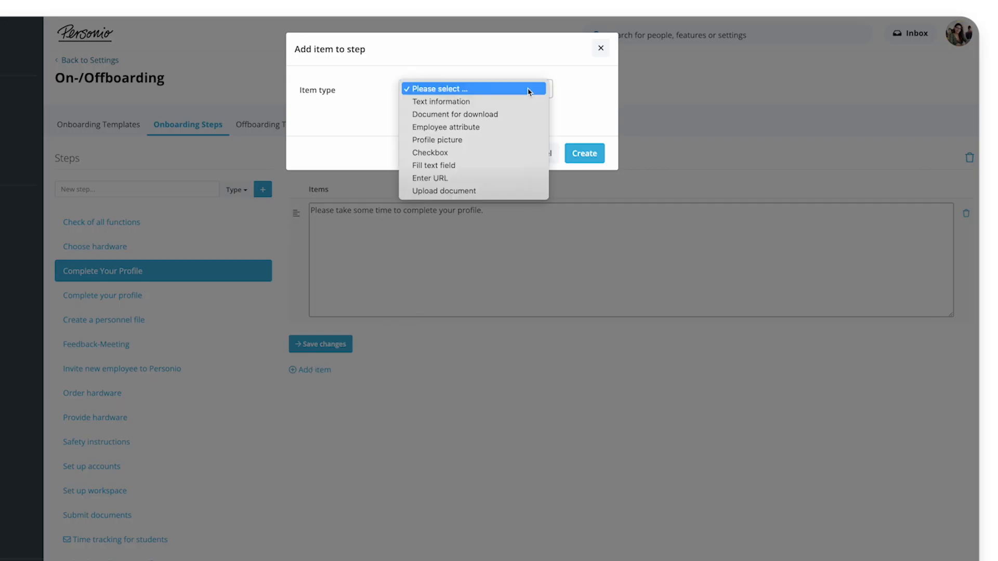
left_click(516, 130)
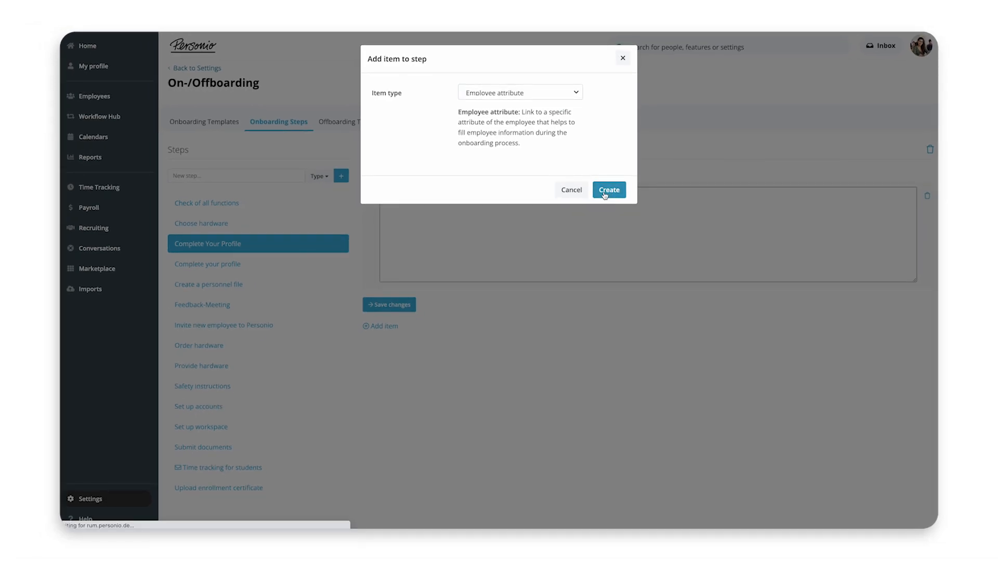
left_click(605, 190)
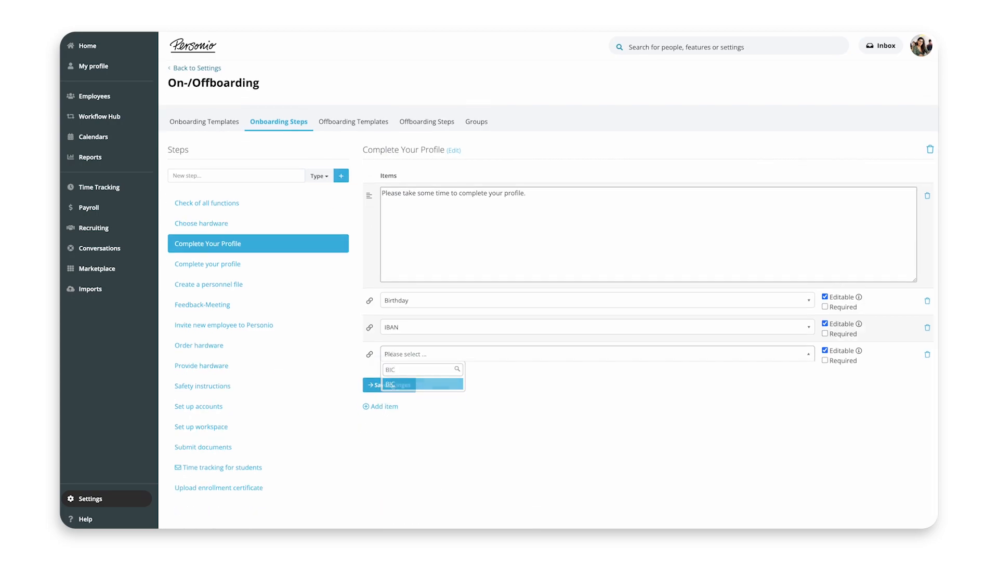
left_click(396, 387)
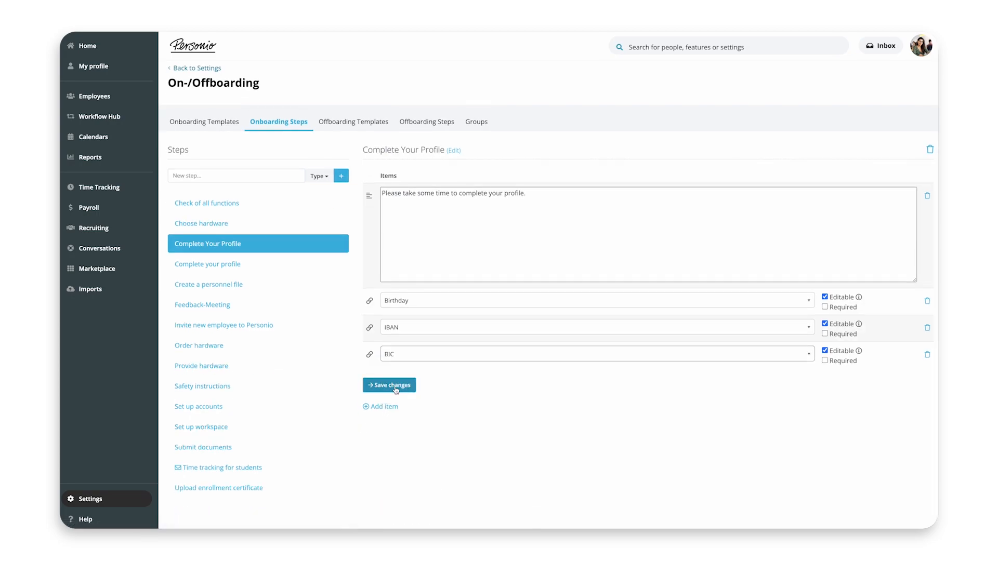
left_click(396, 387)
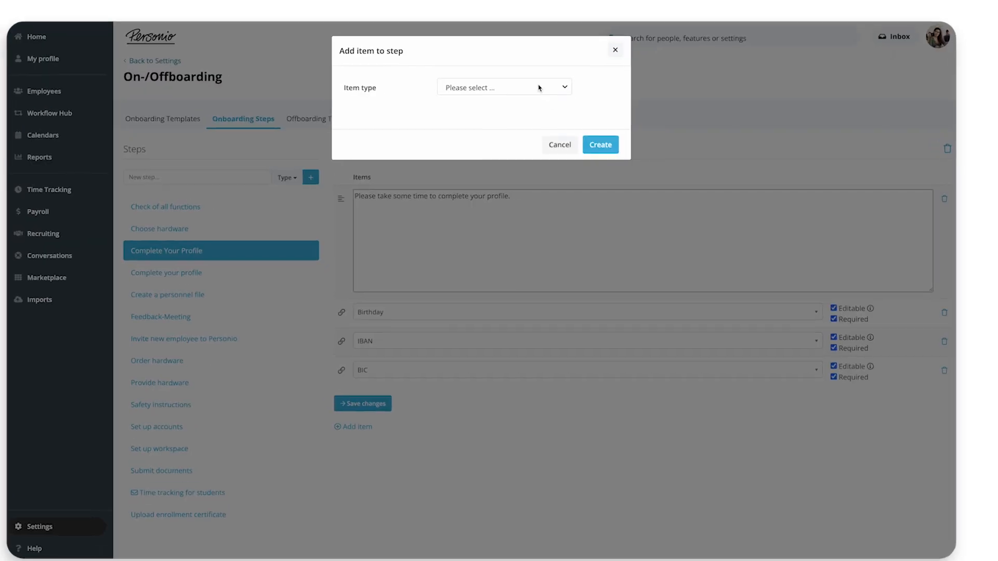
Add a required profile picture item labelled "Please upload a recent profile picture.".
left_click(558, 102)
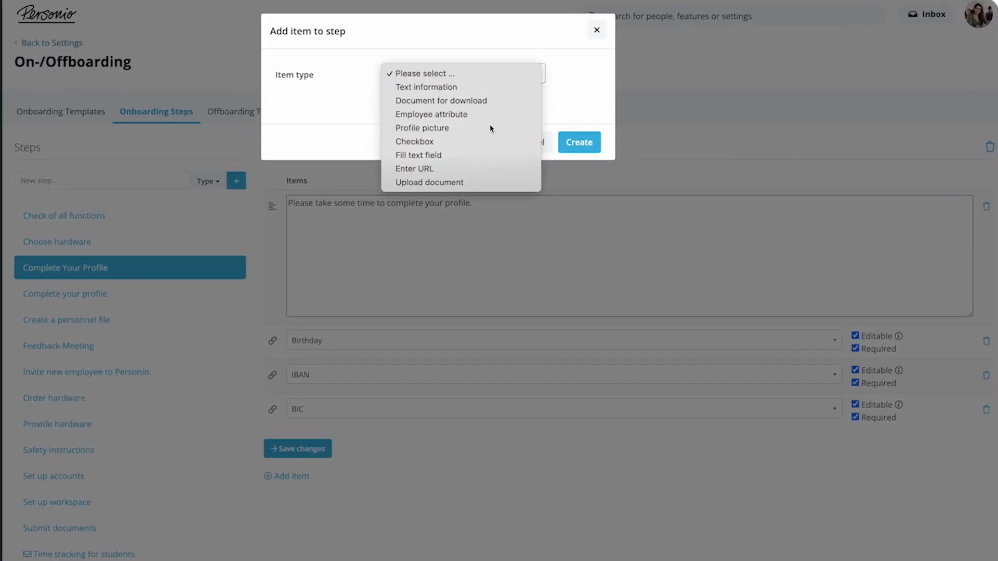
left_click(491, 129)
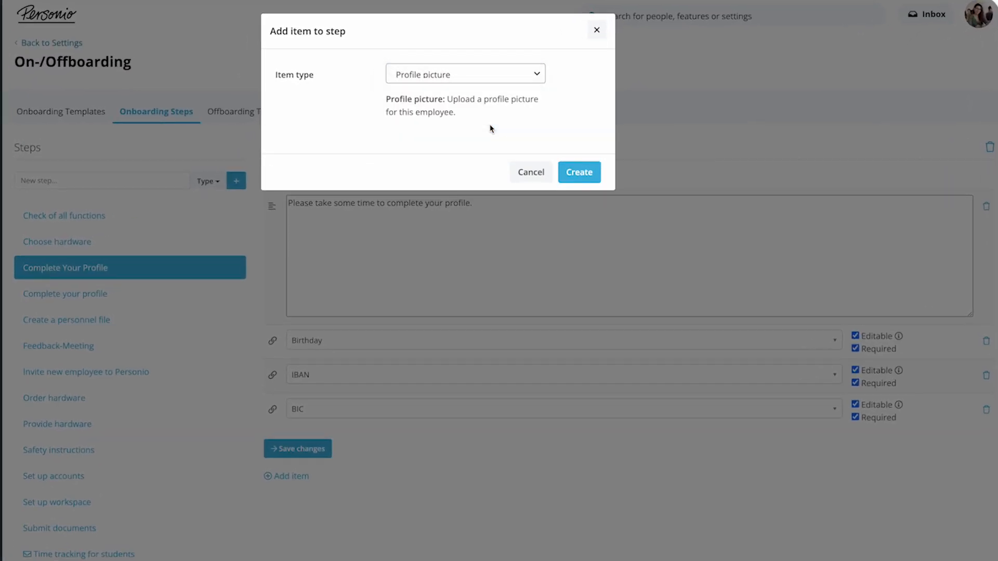
left_click(580, 172)
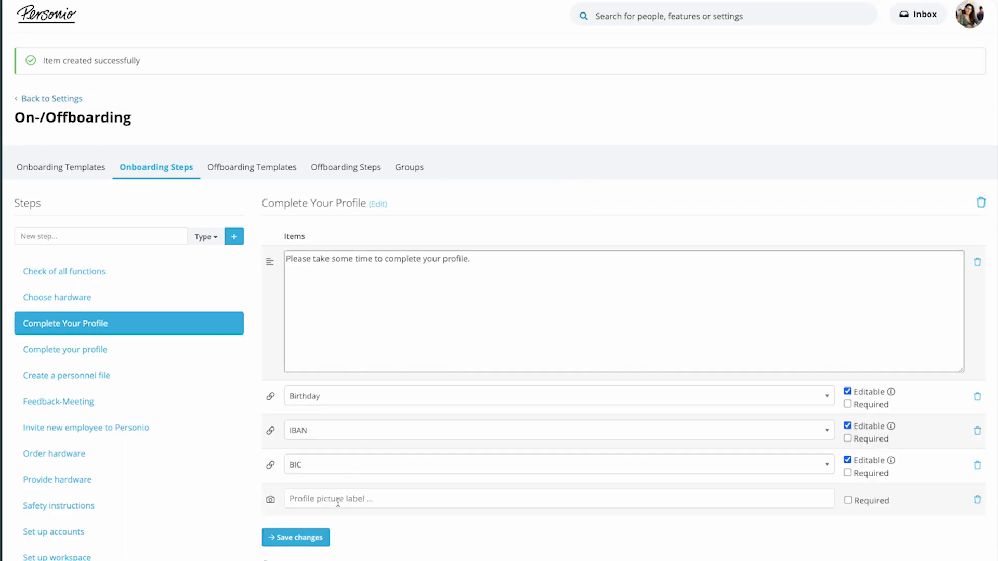
left_click(339, 500)
type("Please upload a recent profile picture.")
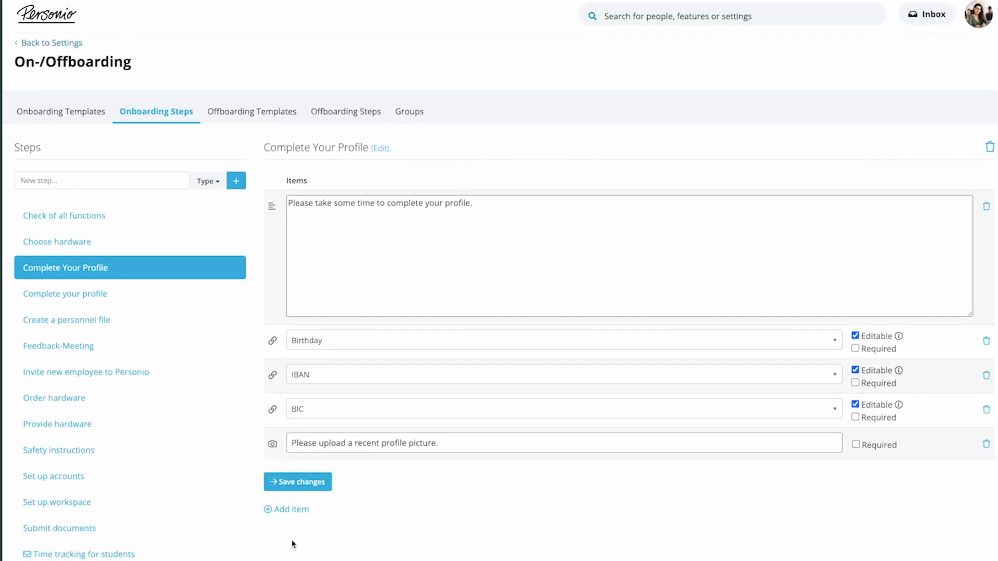
left_click(883, 445)
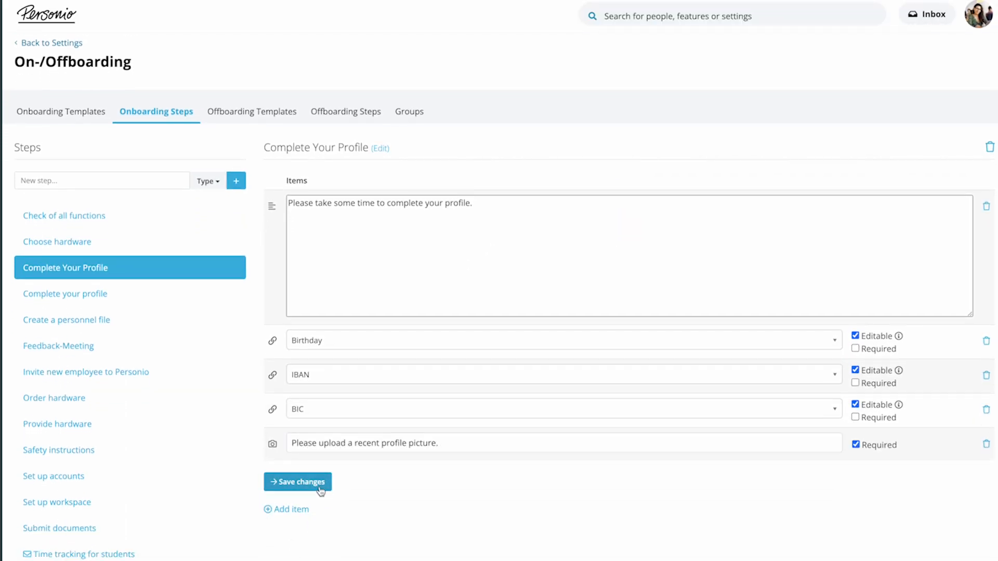
Add a required document upload item named "Work Permit" in the Certificates of employment category.
left_click(290, 509)
left_click(514, 83)
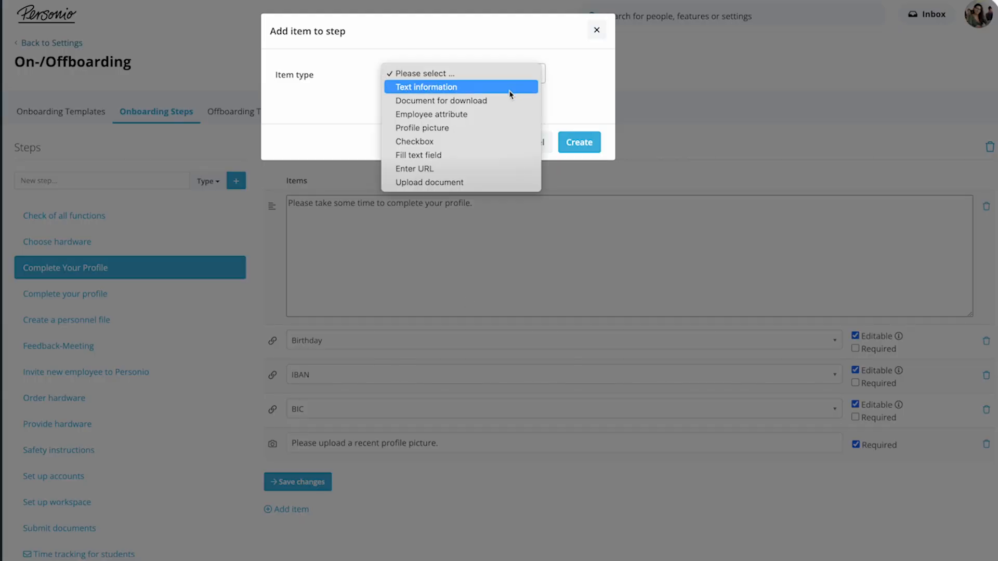
left_click(488, 183)
left_click(581, 185)
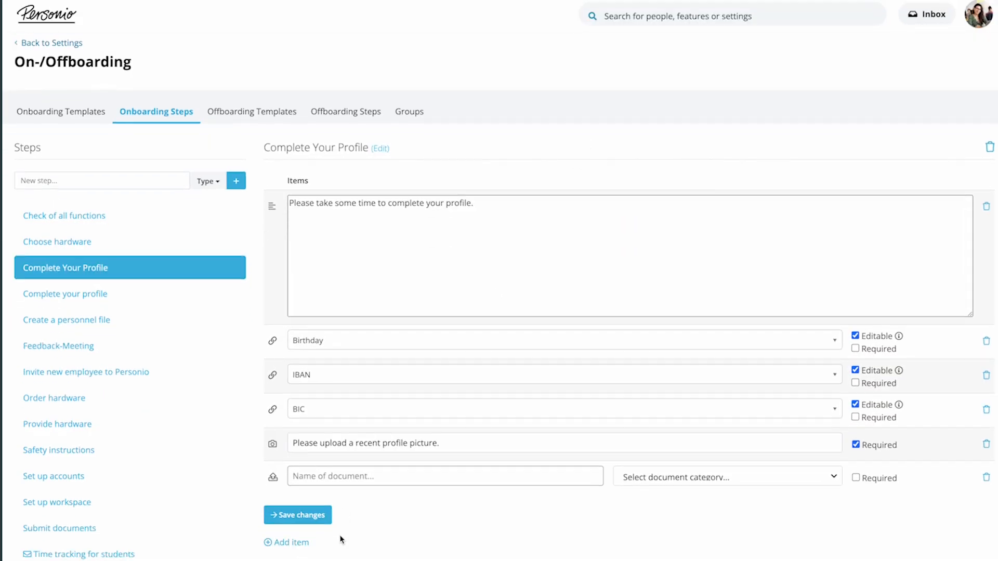
type("Work Permit")
left_click(727, 476)
left_click(681, 428)
left_click(855, 478)
Add a document for download item named "Security Policy" and attach the file SecurityPolicy.pdf.
left_click(291, 542)
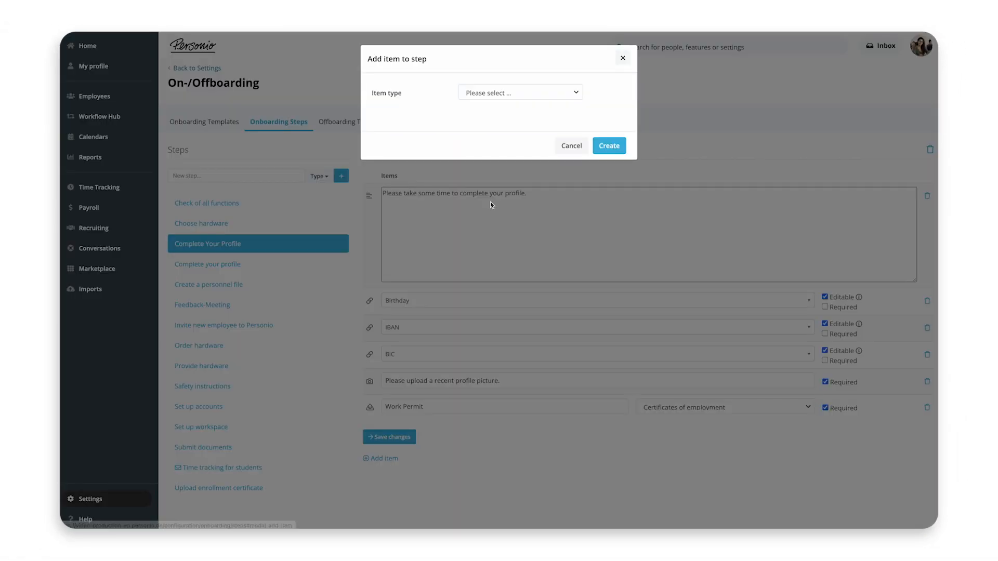
left_click(520, 93)
left_click(520, 114)
left_click(608, 179)
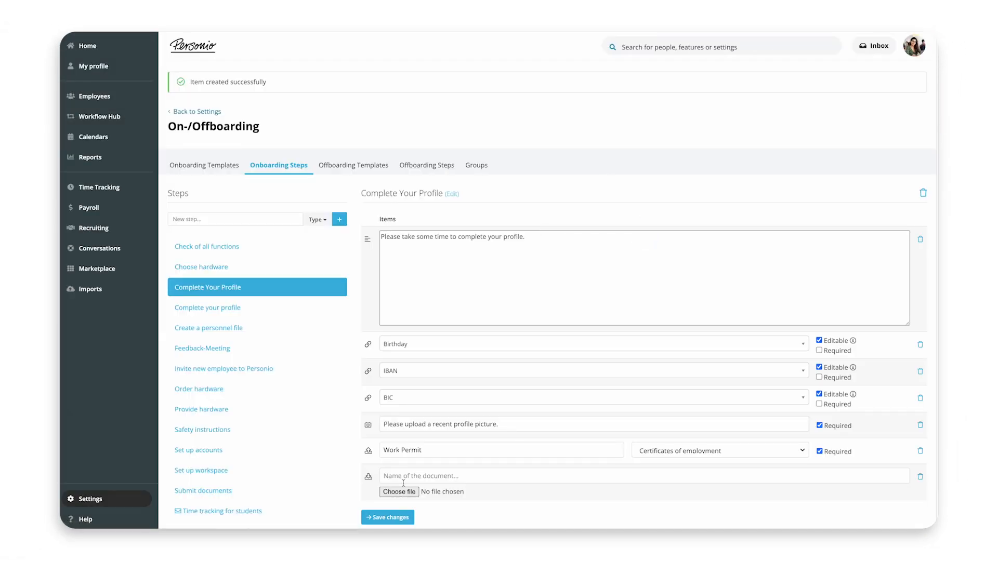
type("Security Policy")
left_click(401, 447)
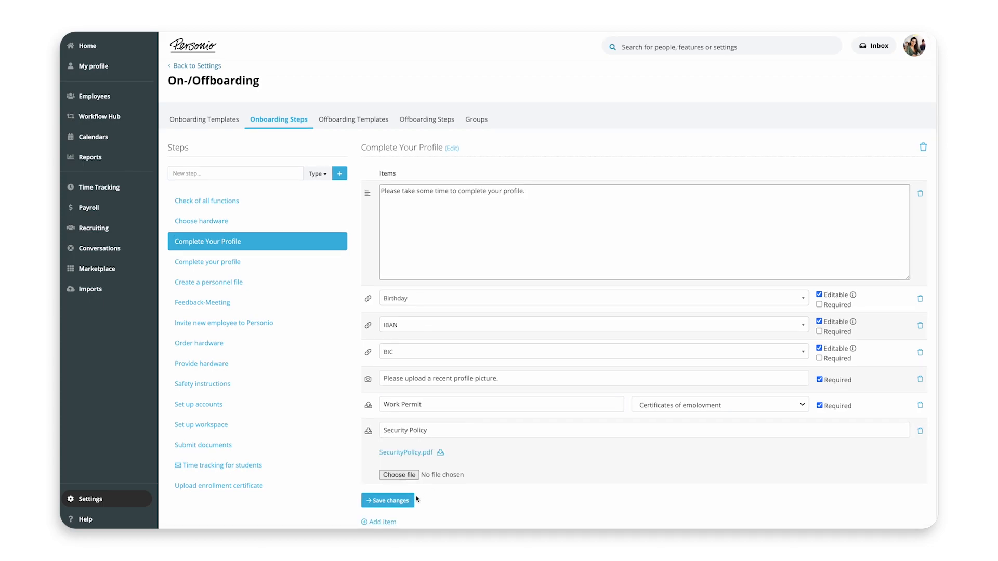
Add a required checkbox item reading "I have read the company security policy." and save the step.
scroll(395, 515, "down", 1)
left_click(387, 508)
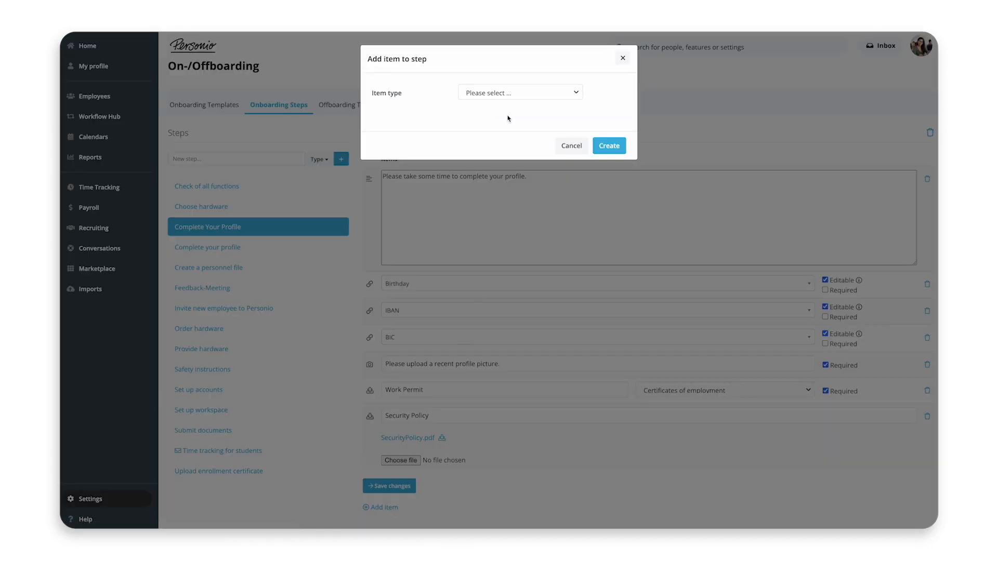
left_click(514, 93)
left_click(495, 147)
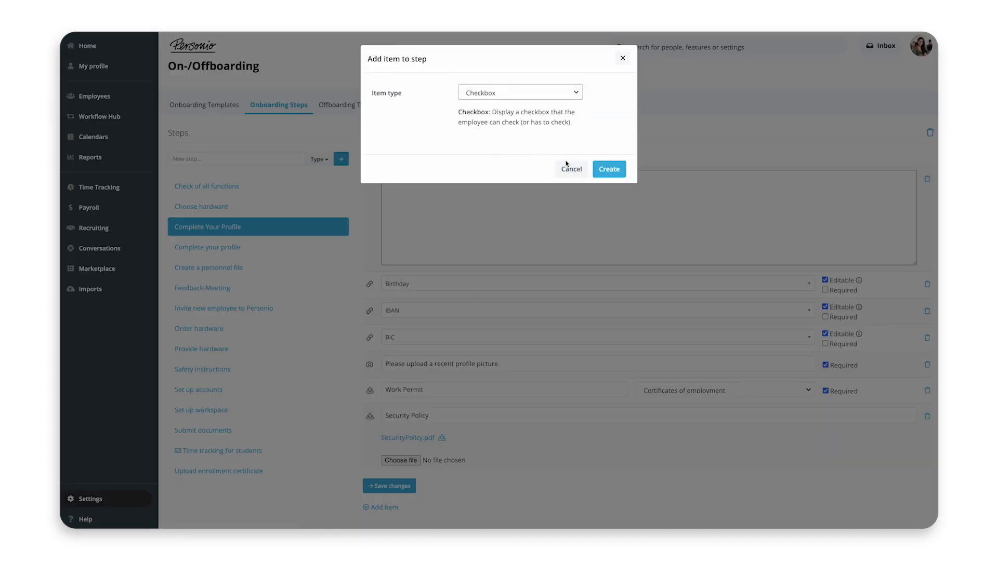
left_click(607, 169)
left_click(467, 470)
type("I have read the company security policy.")
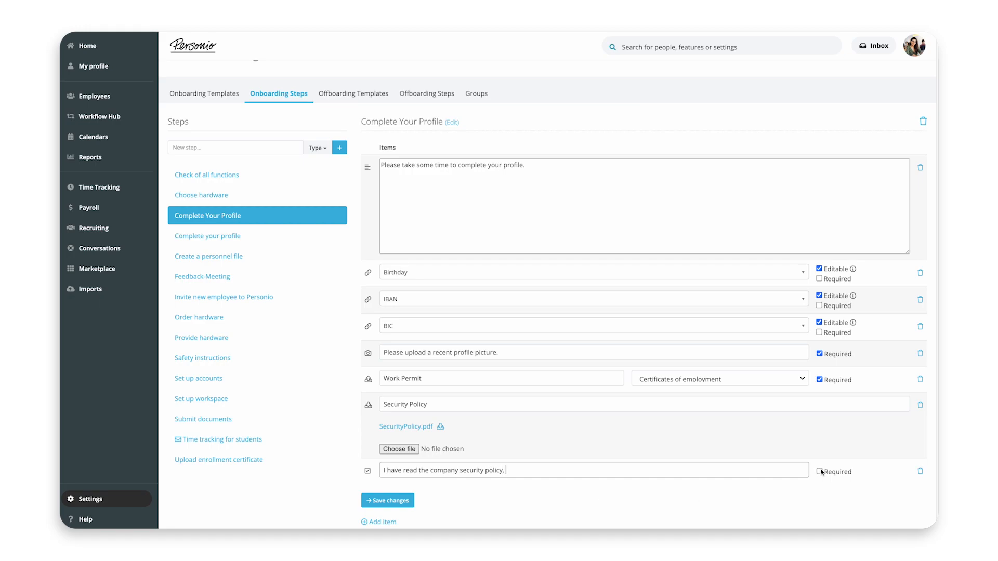
left_click(819, 471)
left_click(406, 501)
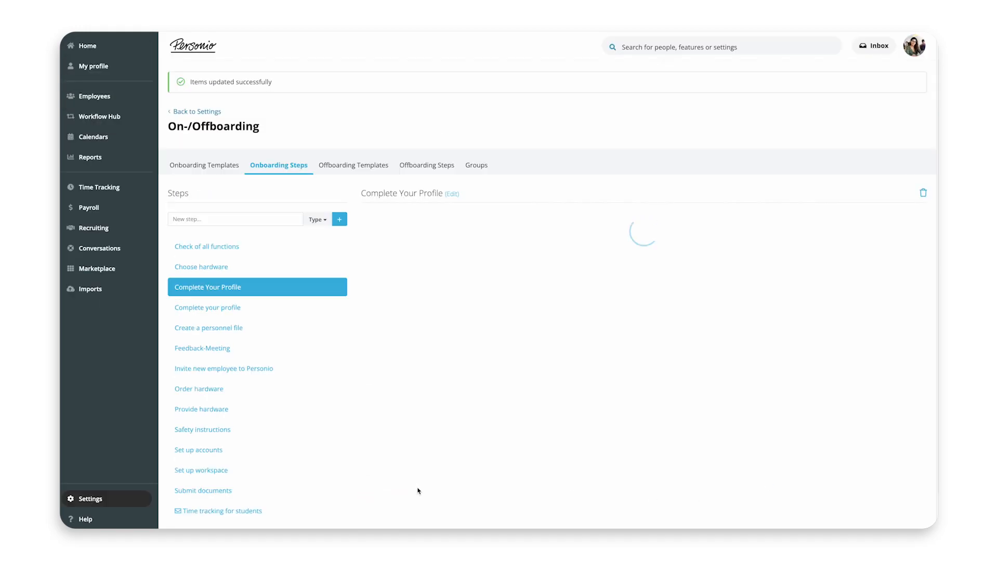
Add an Enter URL item named "Personal Website (if any)" to the Complete Your Profile step.
scroll(330, 465, "down", 2)
left_click(386, 515)
left_click(566, 91)
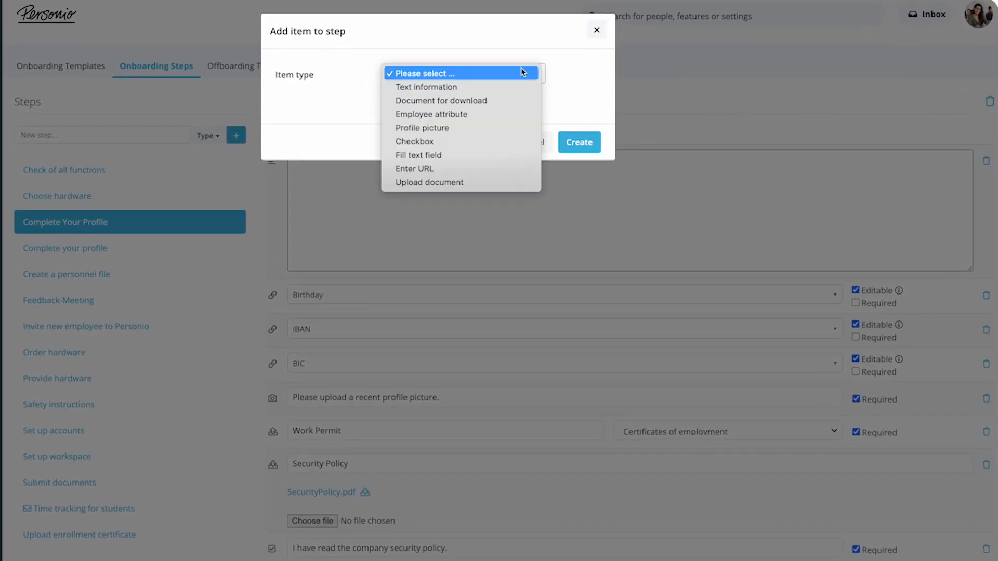
left_click(415, 168)
left_click(579, 170)
left_click(375, 538)
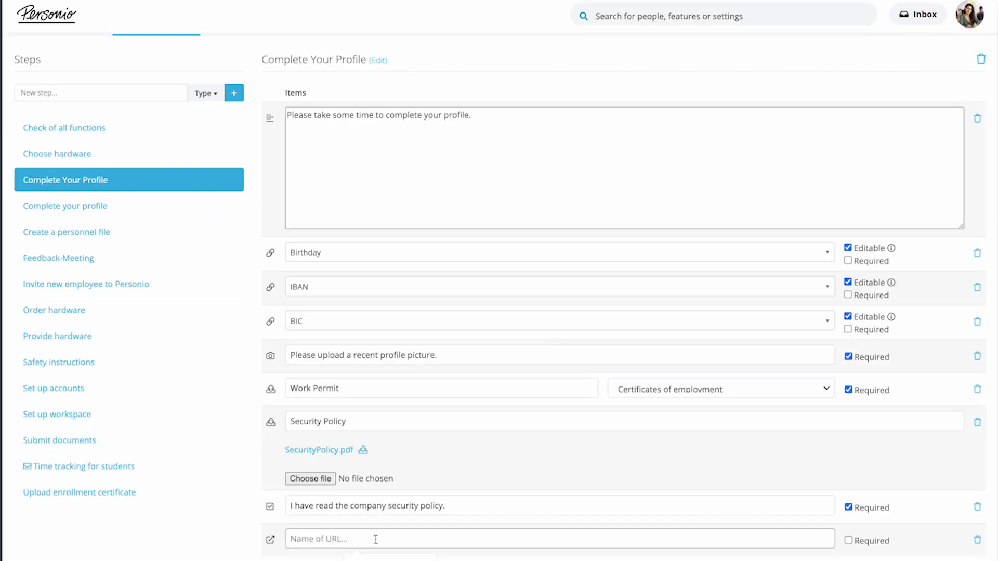
type("Personal Website (if any)")
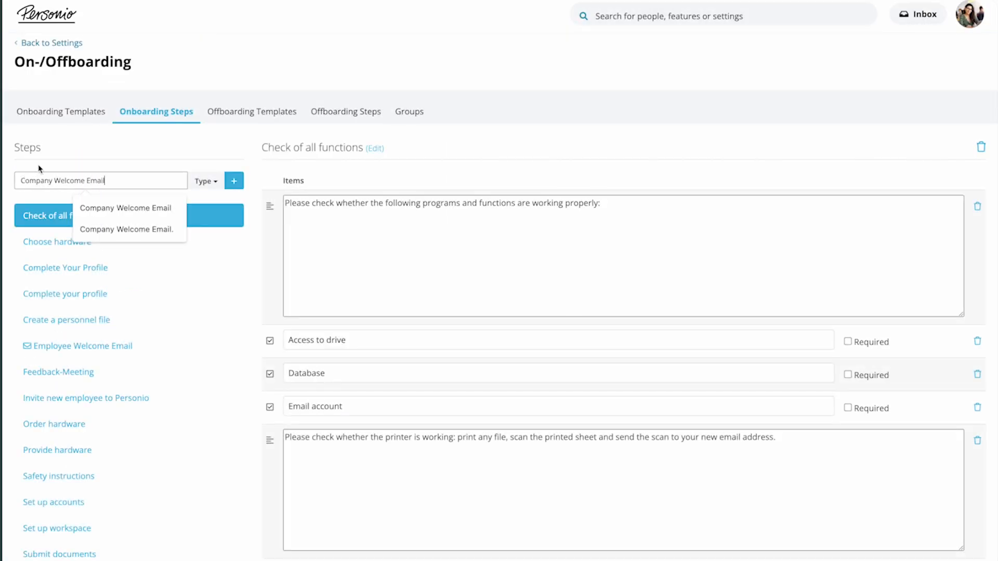
Create a new onboarding step of type Email action named "Company Welcome Email".
left_click(55, 158)
left_click(206, 181)
left_click(225, 209)
left_click(233, 182)
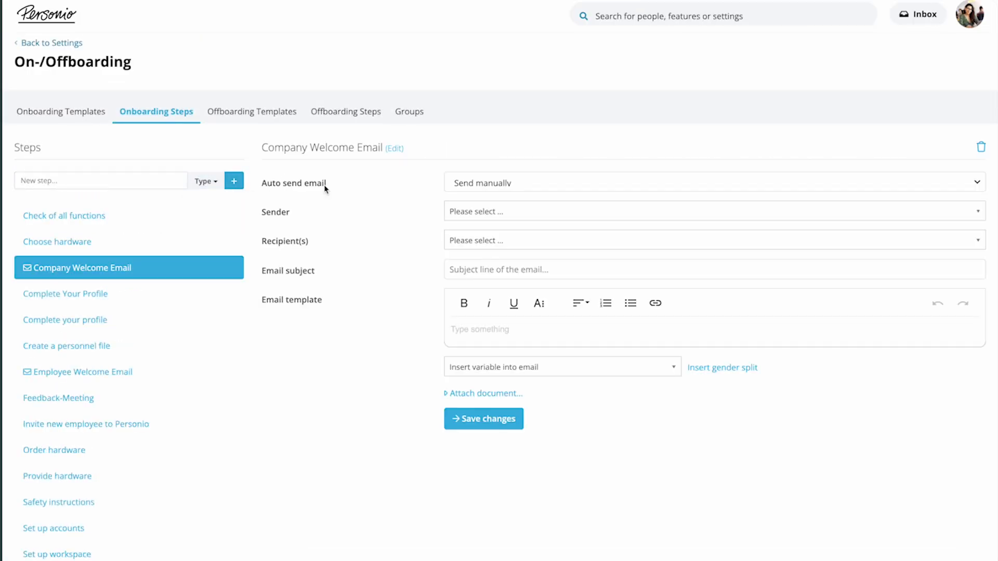
Keep the welcome email on Send manually, choose its sender, and set the recipients to All active employees.
left_click(496, 185)
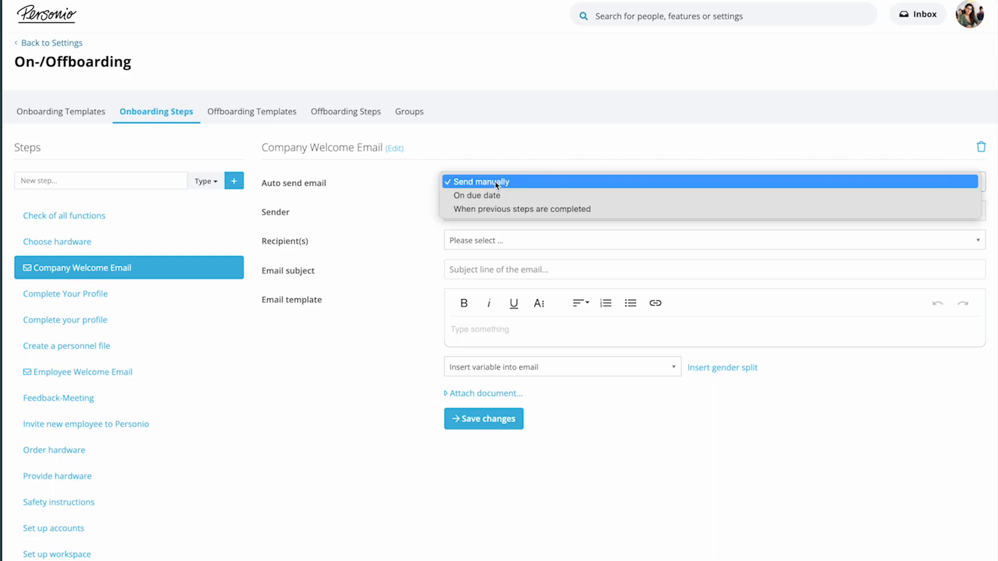
left_click(496, 185)
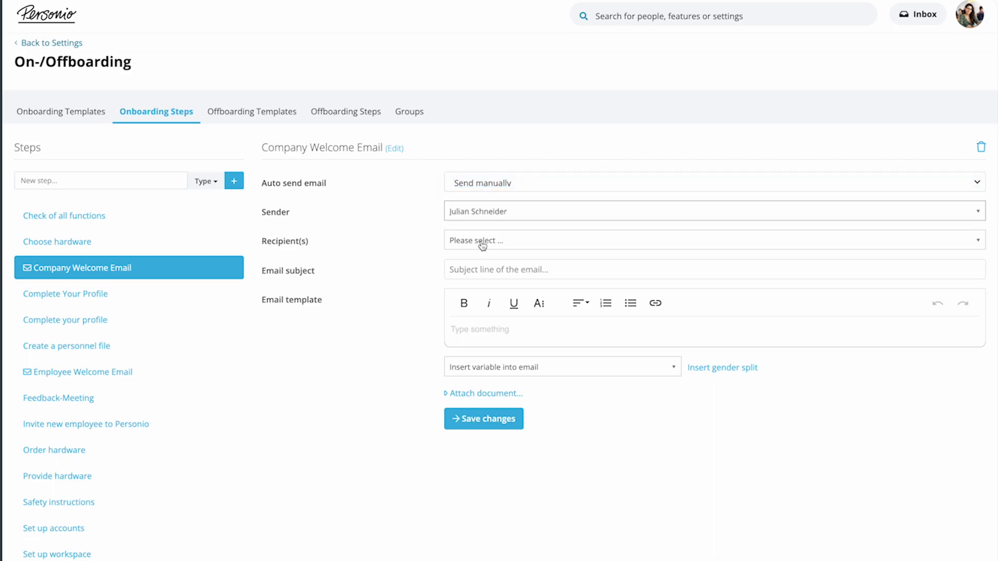
left_click(482, 243)
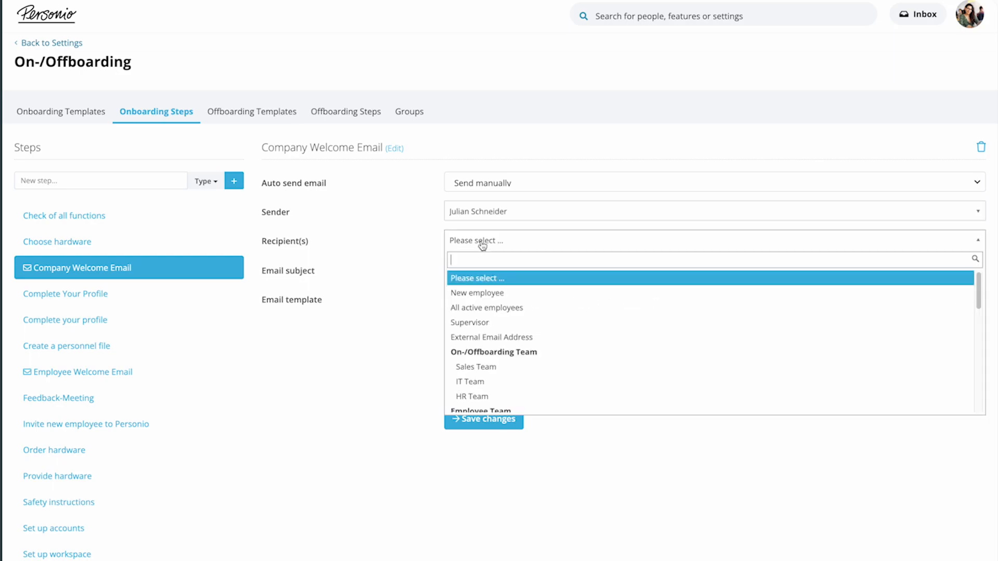
left_click(485, 307)
Paste the new-colleague announcement with name, position and profile picture variables into the email template.
left_click(484, 337)
type("Good morning,Starting today, we have a new collegue {{first_name}} {{last_name}} as our new {{position}}.{{profile_picture:medium}}Please wish ||him|her|| a warm welcome.We look forward to working together.")
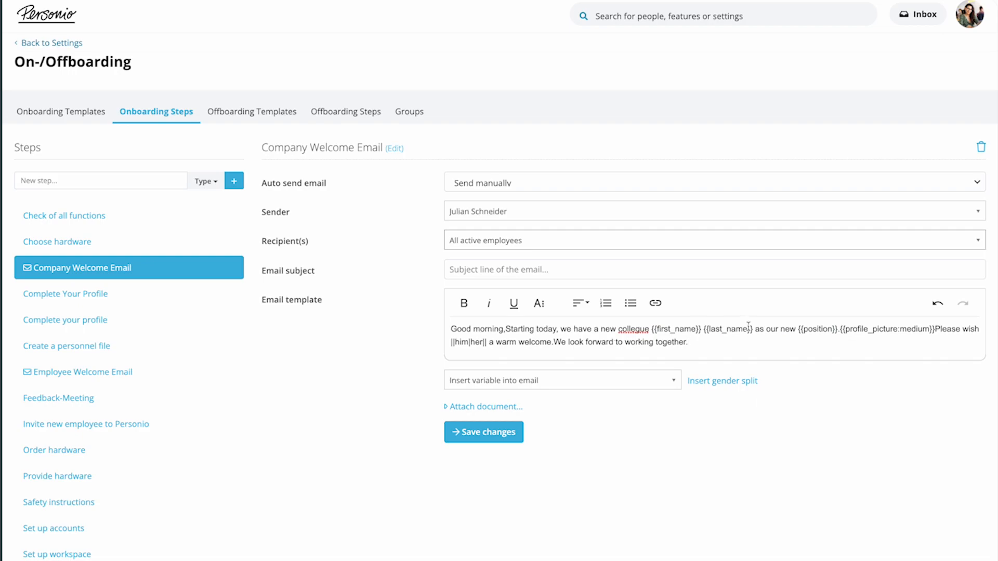
Put the profile picture variable on its own paragraph in the Company Welcome Email template, separated from the surrounding text by blank lines.
key("Return")
key("Return")
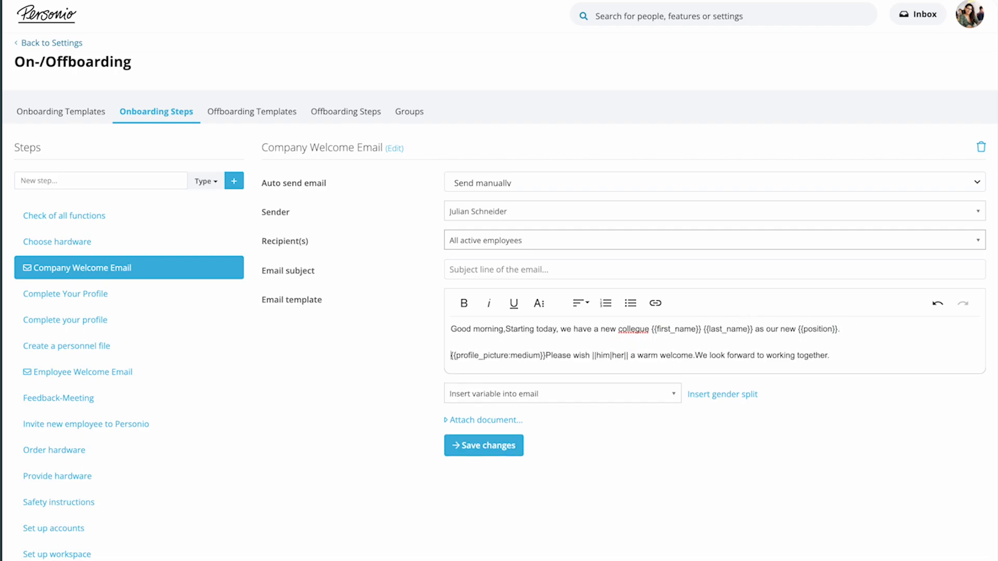
left_click(547, 356)
key("Return")
key("Return")
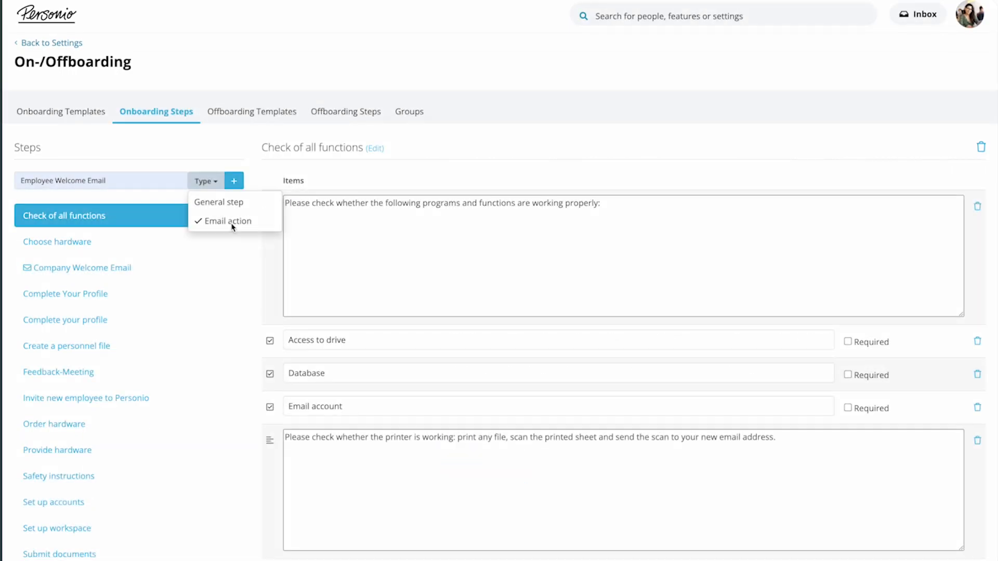
Create the Email action step "Employee Welcome Email" and set it to auto send on due date.
left_click(237, 181)
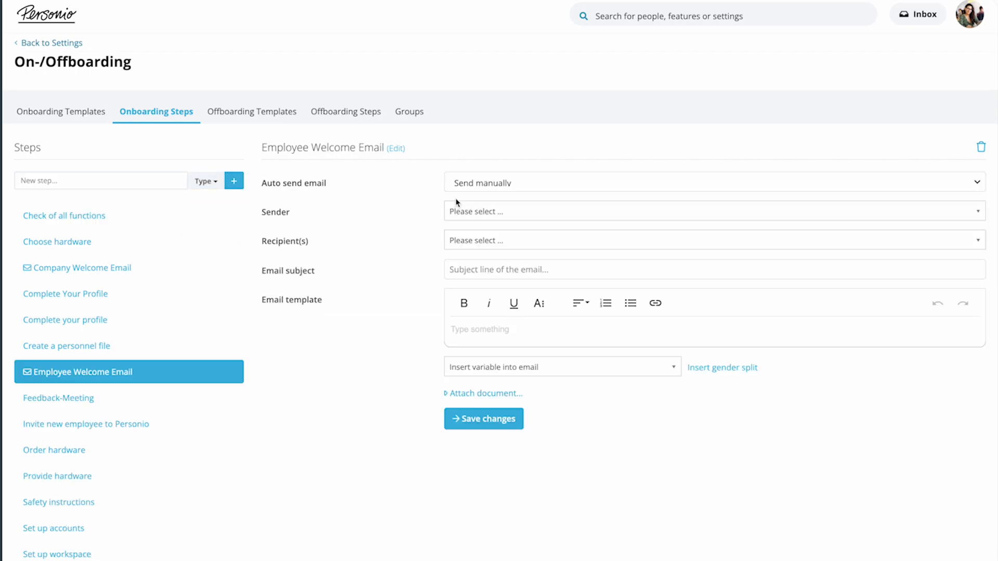
left_click(486, 189)
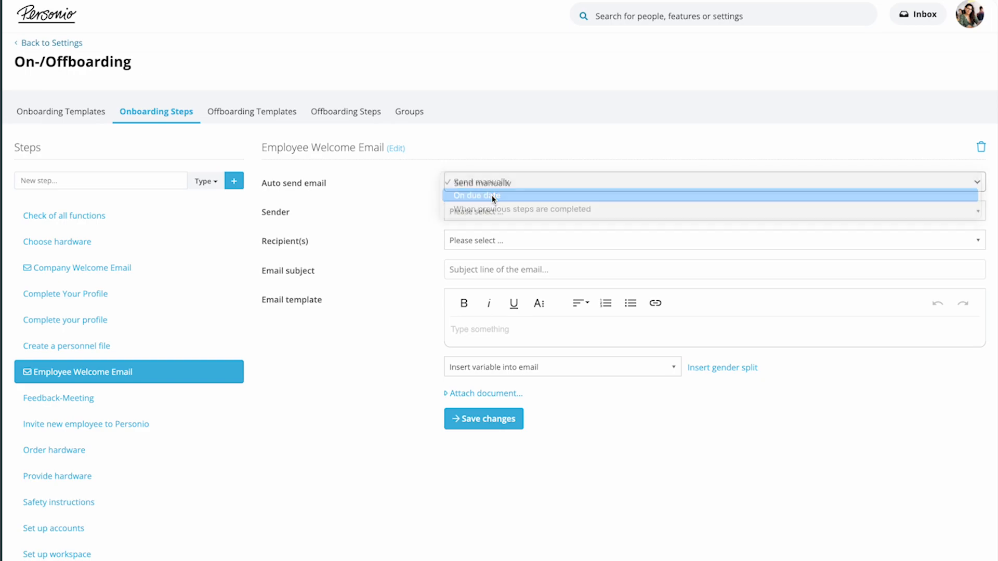
left_click(492, 196)
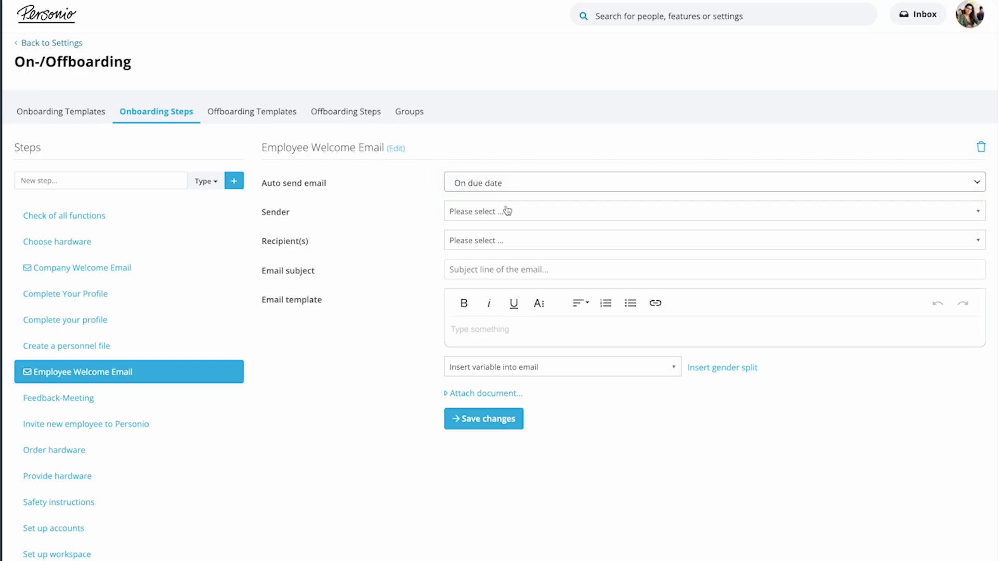
Choose the sender of the Employee Welcome Email and set its recipient to New employee.
left_click(507, 212)
left_click(496, 243)
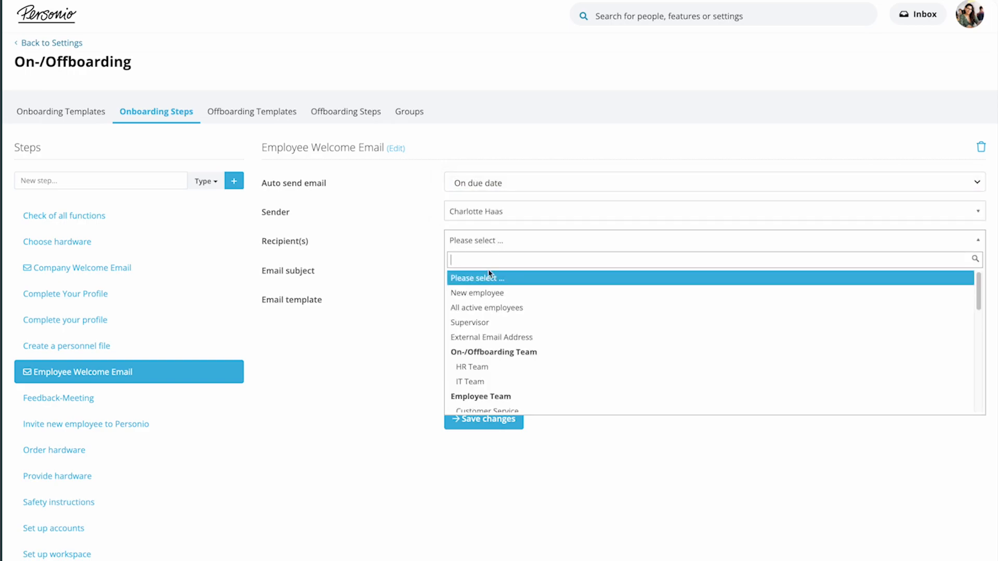
left_click(486, 292)
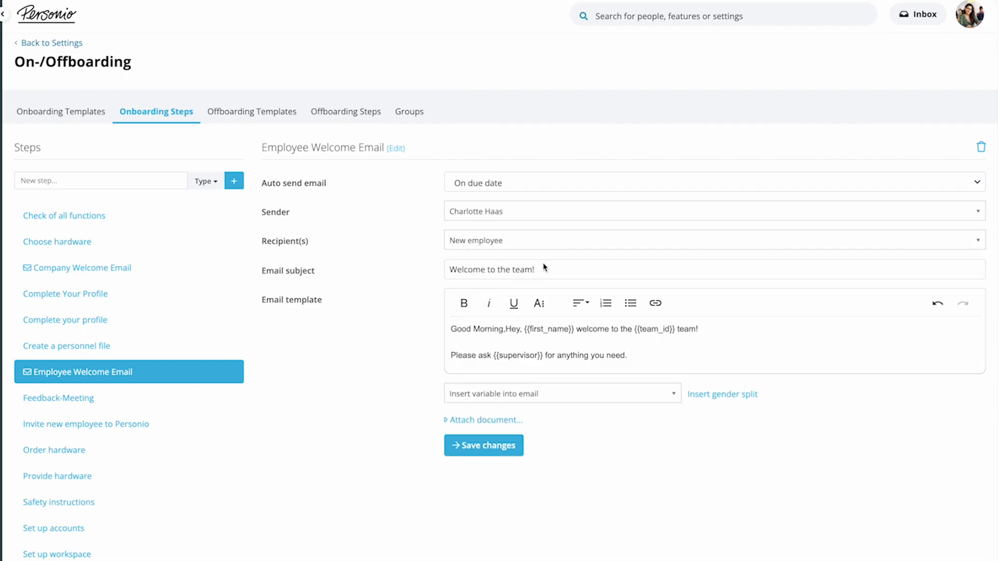
Switch the auto send setting of the Employee Welcome Email to When previous steps are completed.
left_click(949, 181)
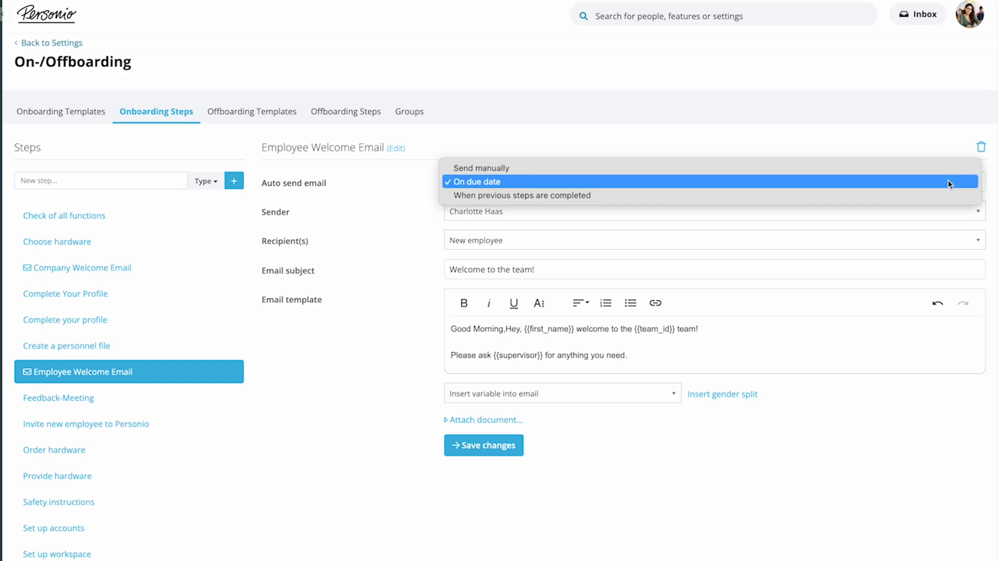
left_click(937, 197)
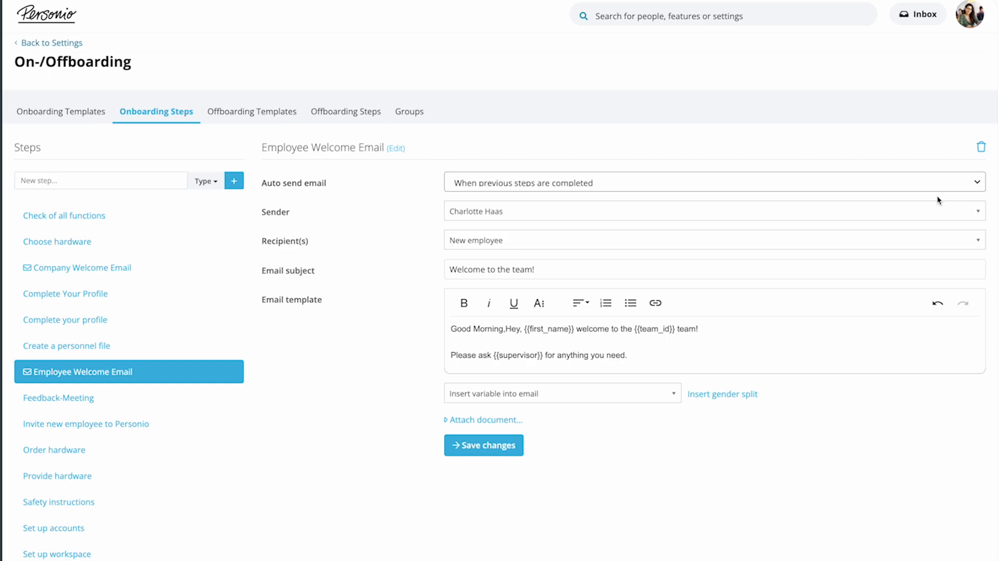
left_click(835, 182)
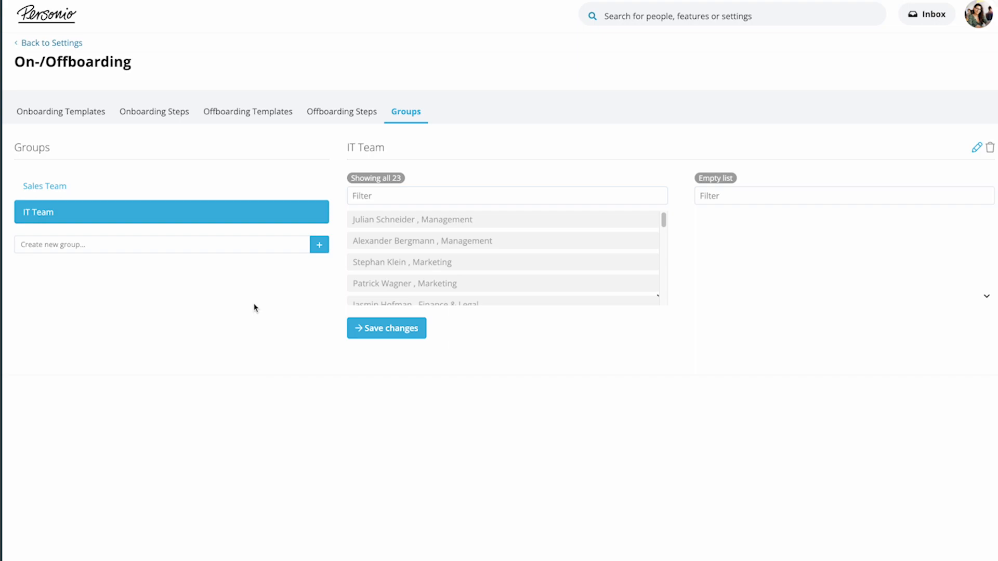
Create an on-/offboarding group named "HR Team" and add all employees of the HR department to it.
left_click(155, 244)
type("HR T")
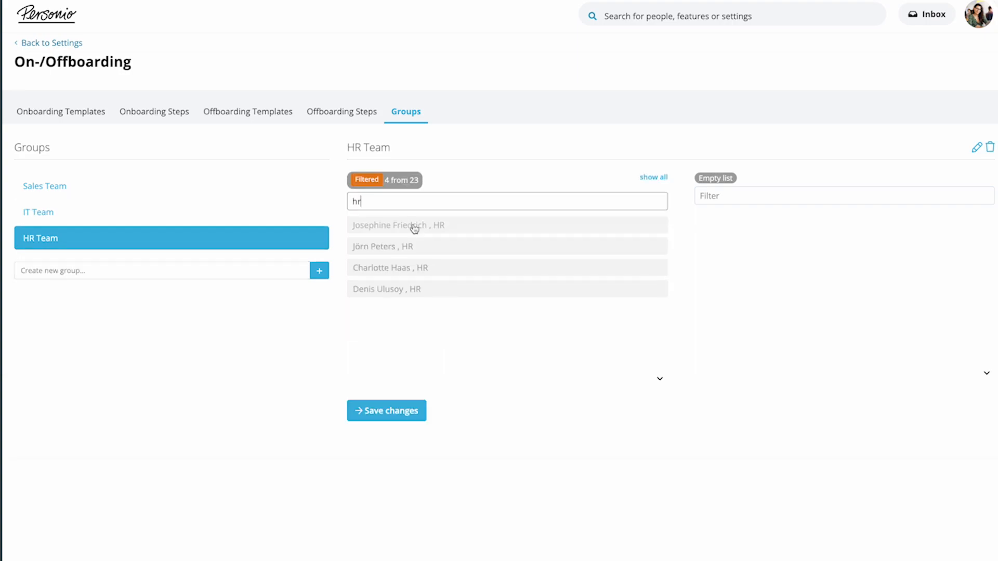
left_click(414, 225)
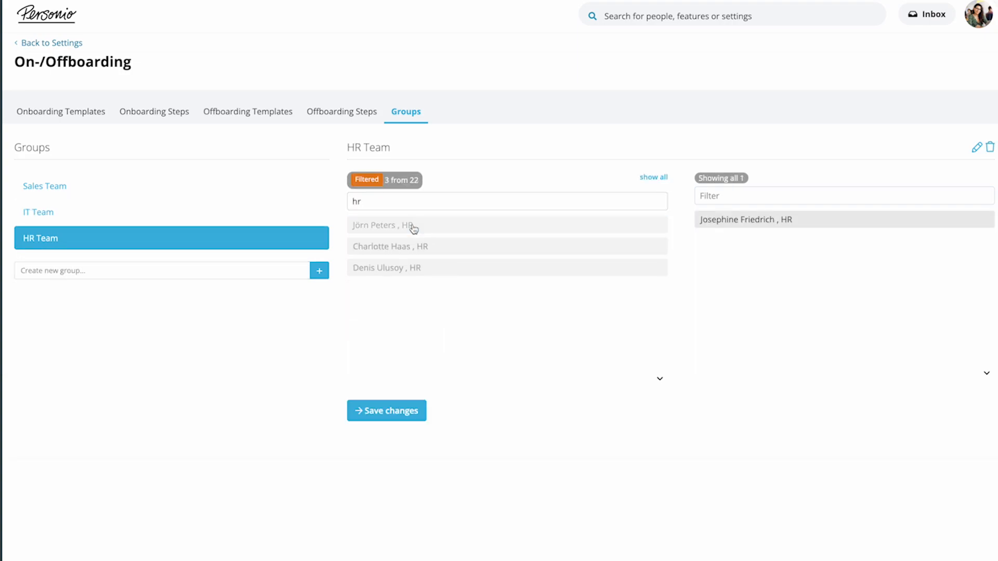
left_click(413, 228)
left_click(413, 229)
left_click(414, 227)
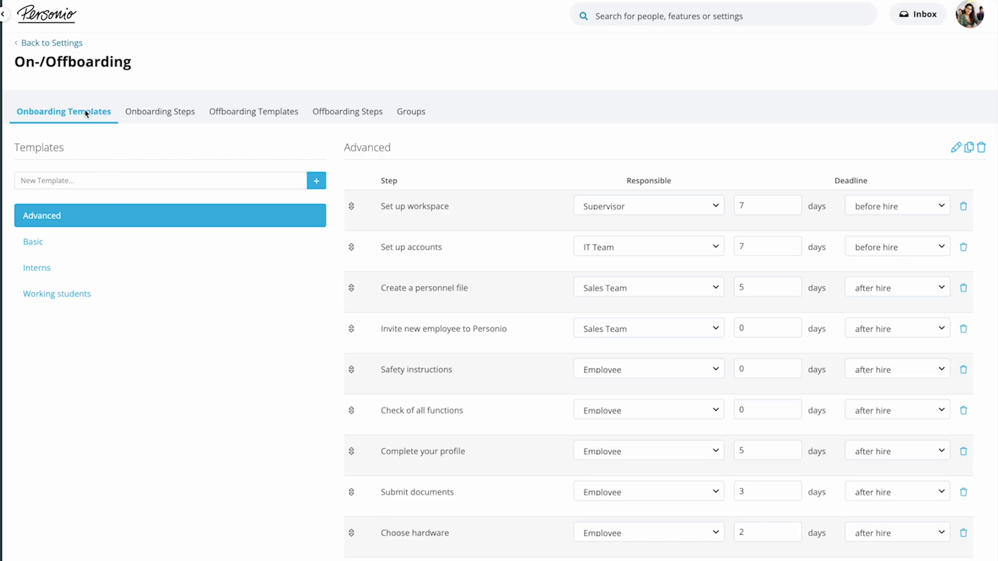
Create a new onboarding template named "Full Time Employees".
left_click(76, 178)
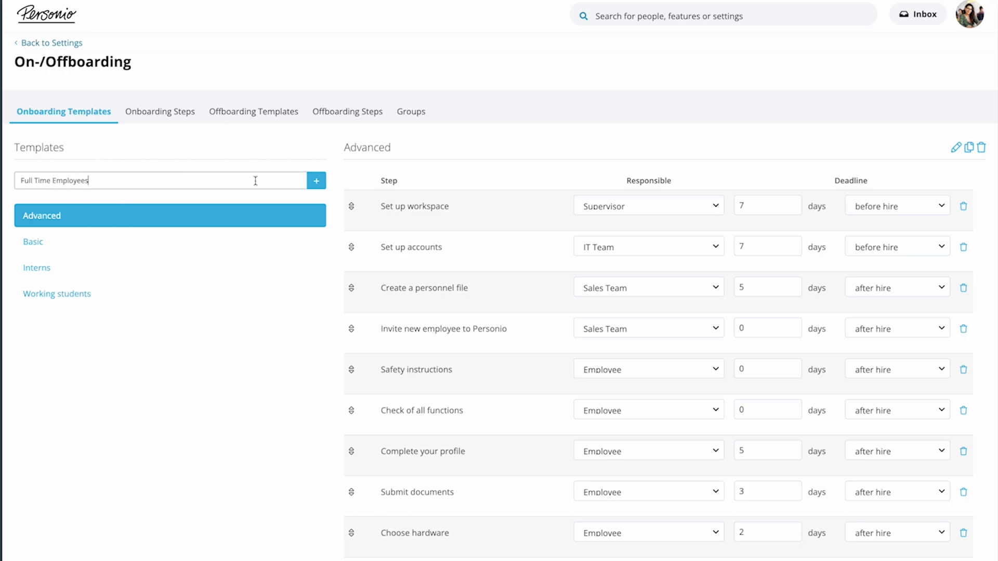
left_click(315, 181)
Add the Complete Your Profile step to the Full Time Employees template, with Employee responsible and a deadline of 5 days after hire.
left_click(383, 295)
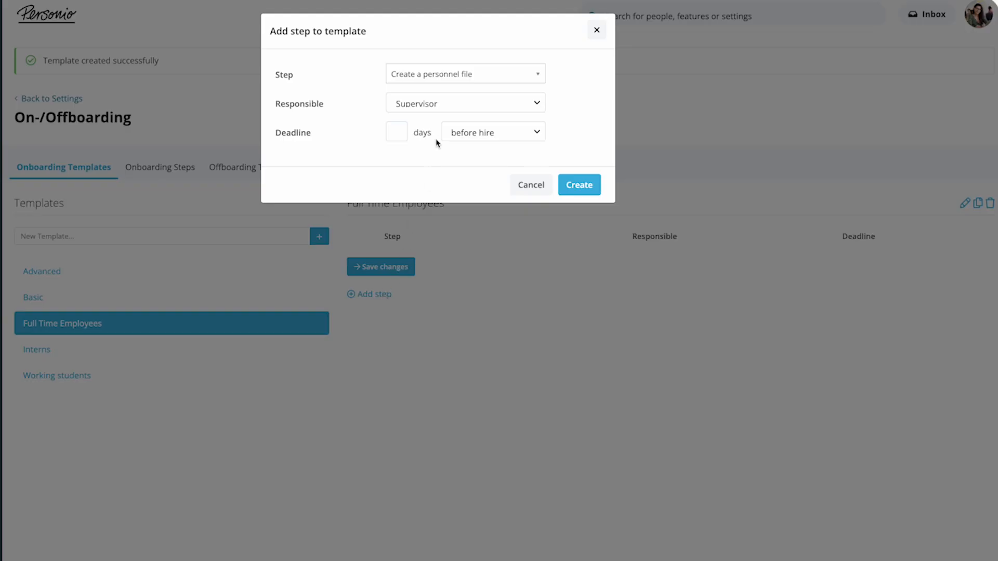
left_click(457, 75)
scroll(457, 163, "down", 3)
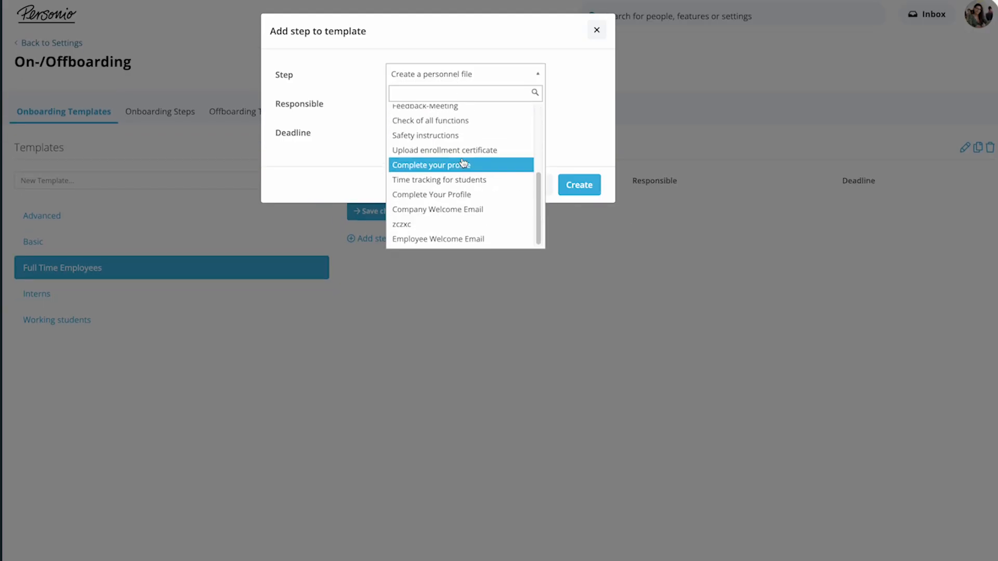
left_click(452, 197)
left_click(450, 108)
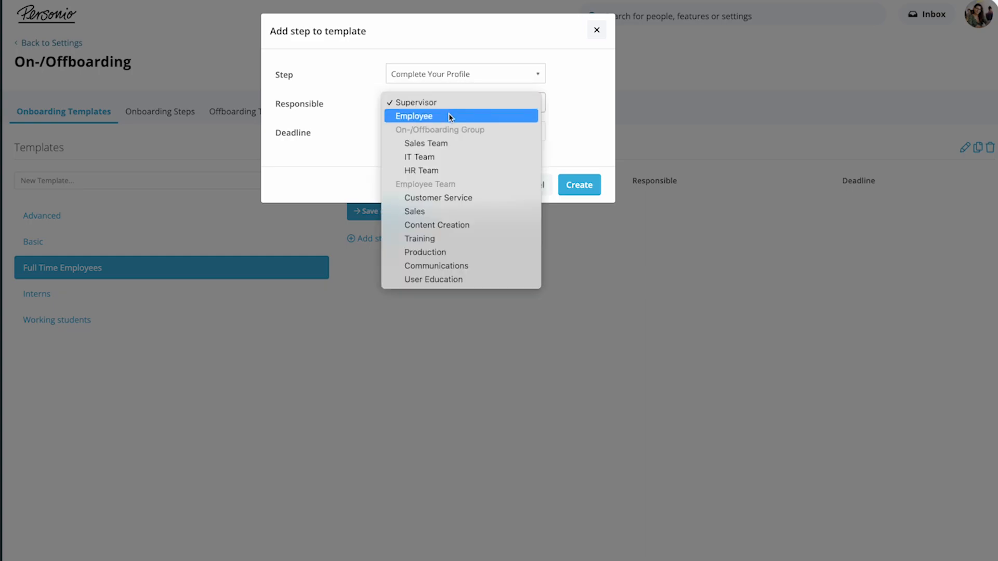
left_click(447, 115)
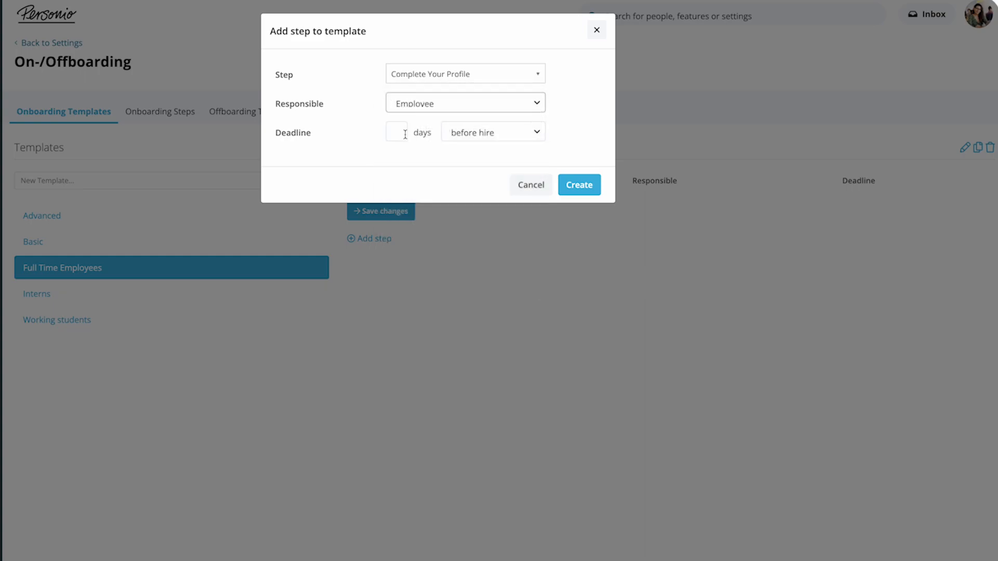
left_click(404, 134)
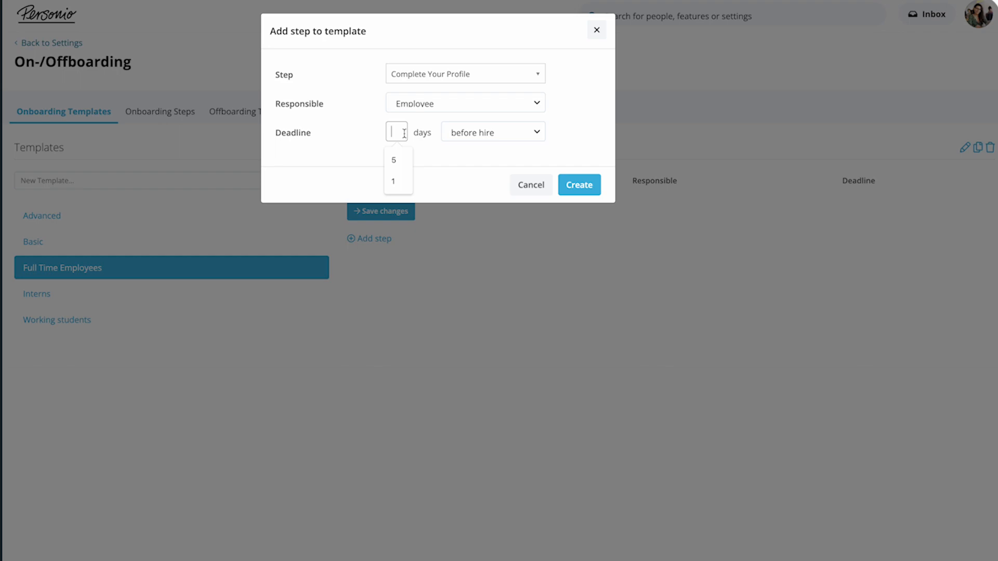
type("5")
left_click(456, 135)
left_click(473, 145)
left_click(577, 185)
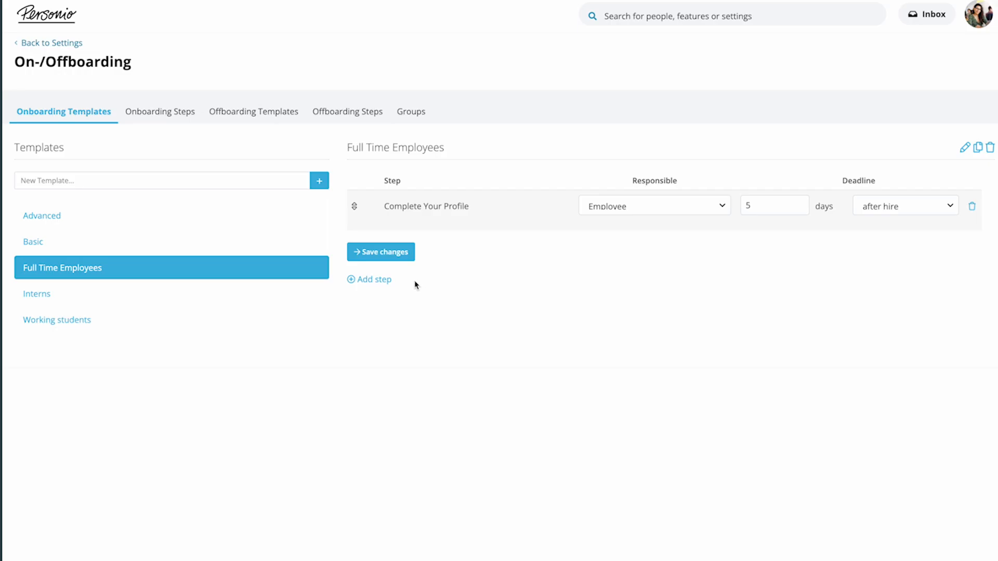
Add the Employee Welcome Email step to the template, with Supervisor responsible and a deadline of 1 day after hire.
left_click(380, 284)
left_click(457, 105)
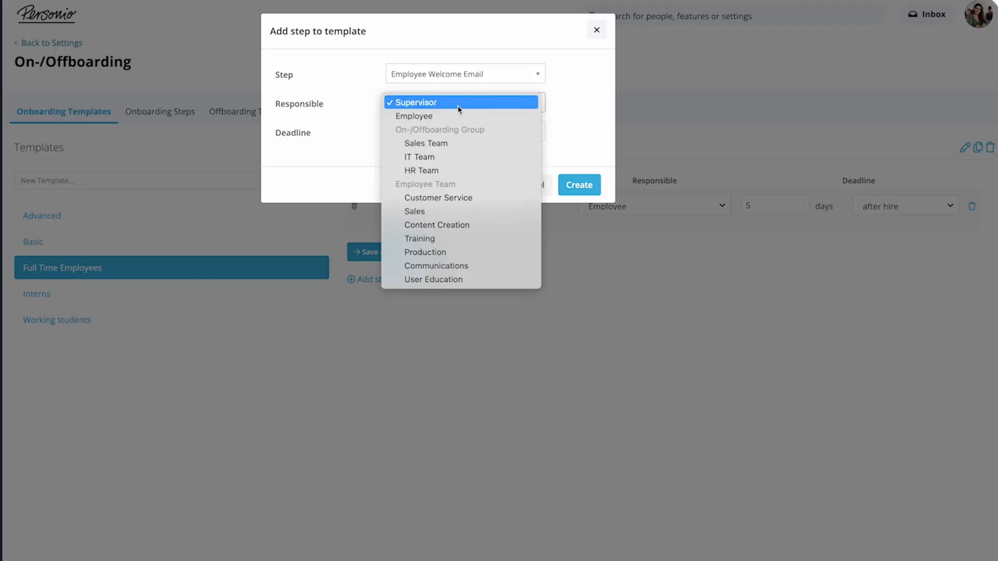
left_click(457, 104)
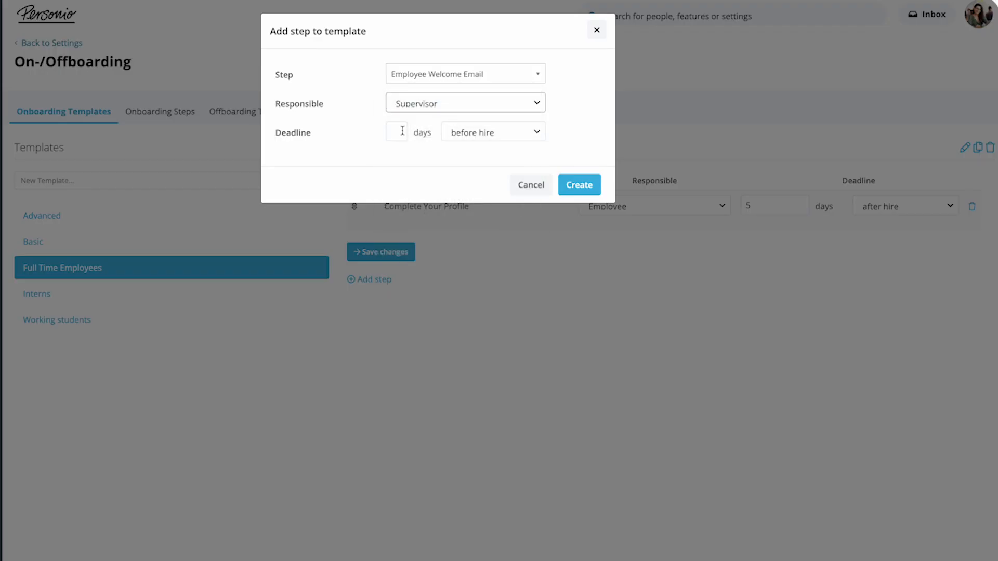
left_click(403, 130)
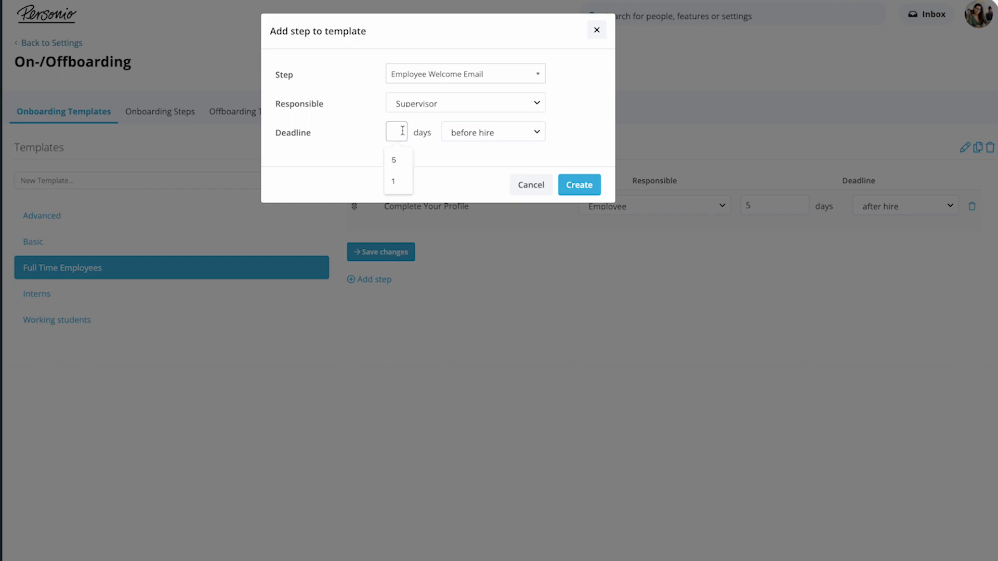
type("1")
left_click(461, 134)
left_click(464, 149)
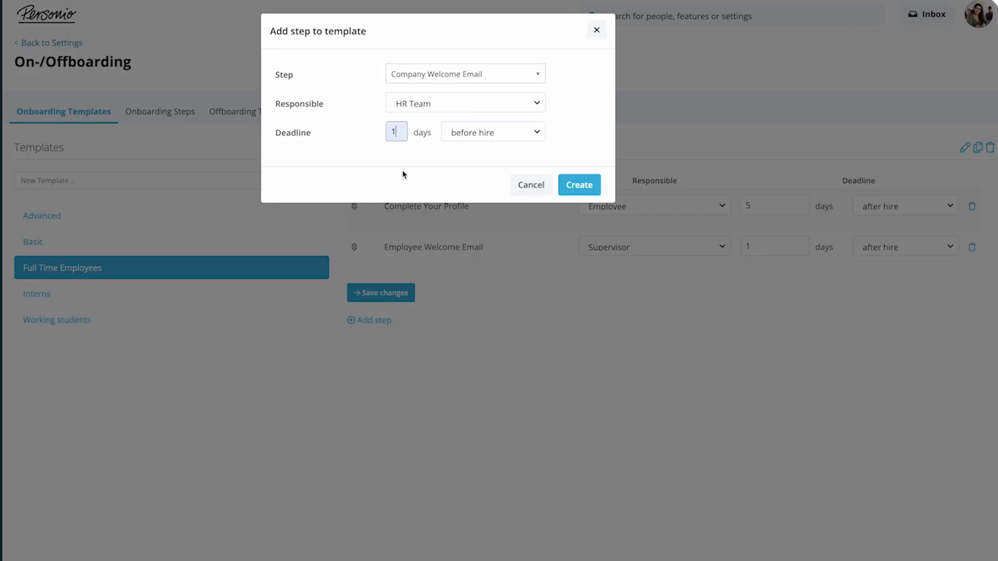
Add the Company Welcome Email step to the template, with HR Team responsible and a deadline of 1 day after hire.
left_click(493, 133)
left_click(470, 145)
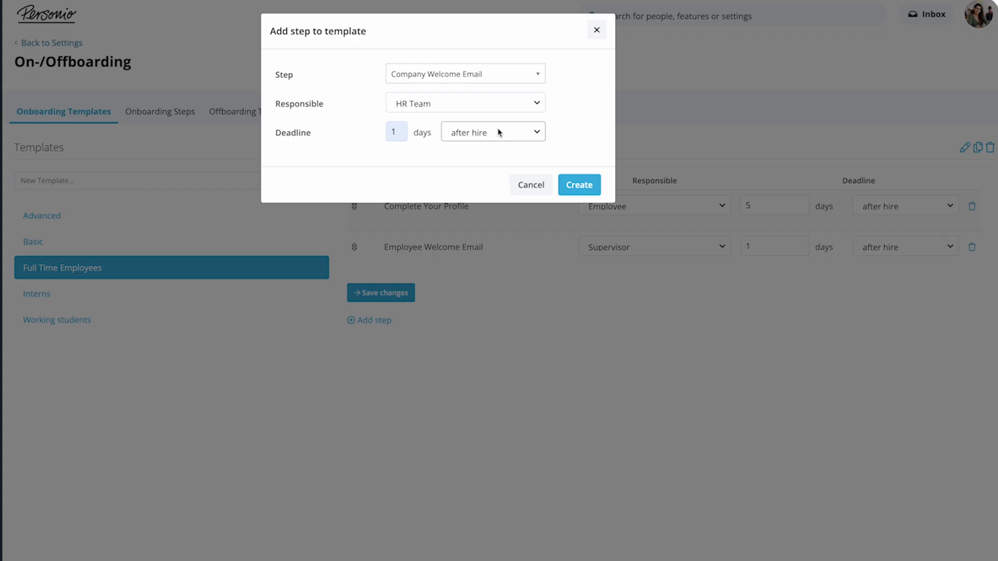
left_click(579, 185)
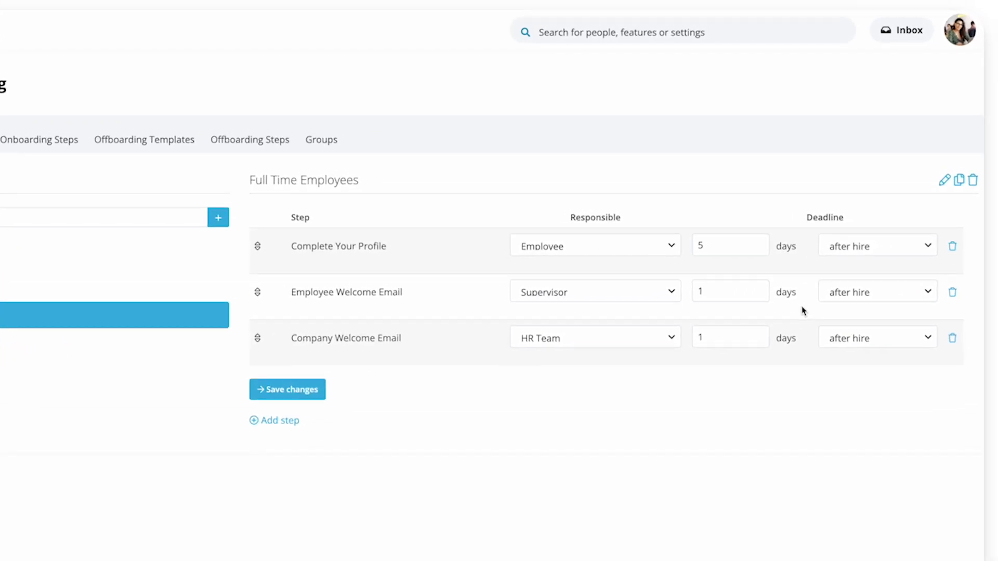
left_click(909, 36)
left_click(767, 109)
left_click(768, 165)
left_click(766, 110)
left_click(759, 141)
Open the new London Sales employee's onboarding page and assign the Full Time Employees template.
left_click(334, 295)
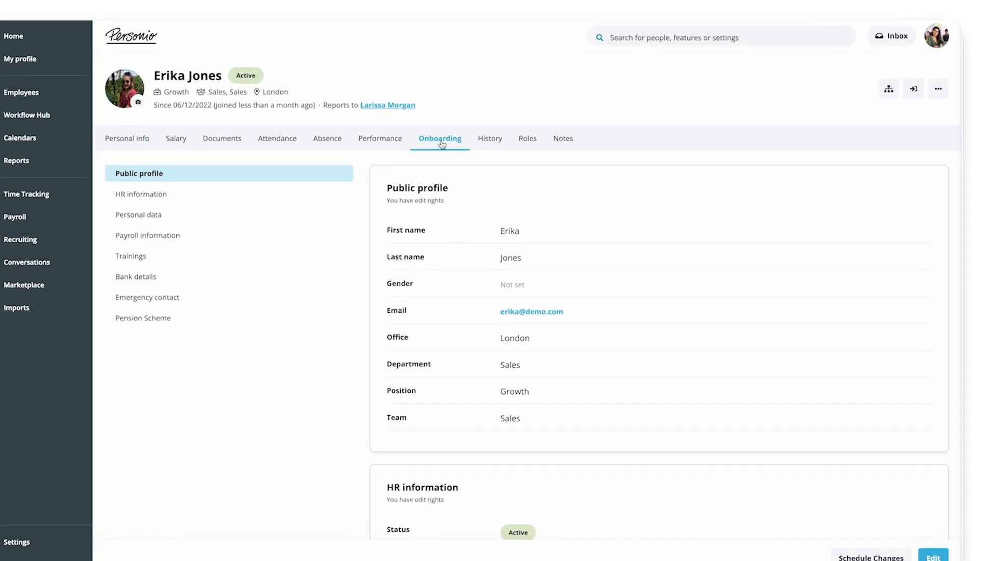
left_click(441, 149)
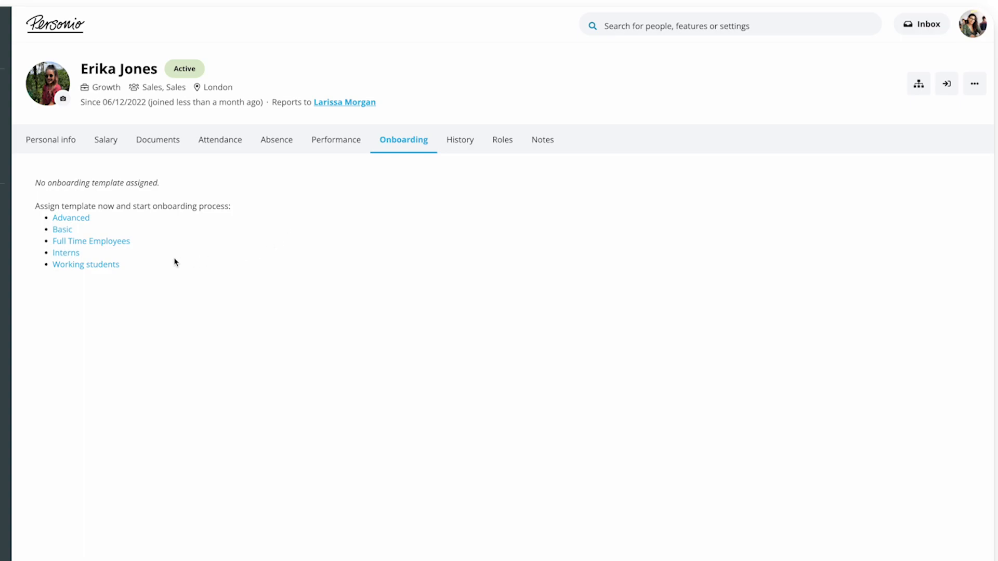
left_click(105, 246)
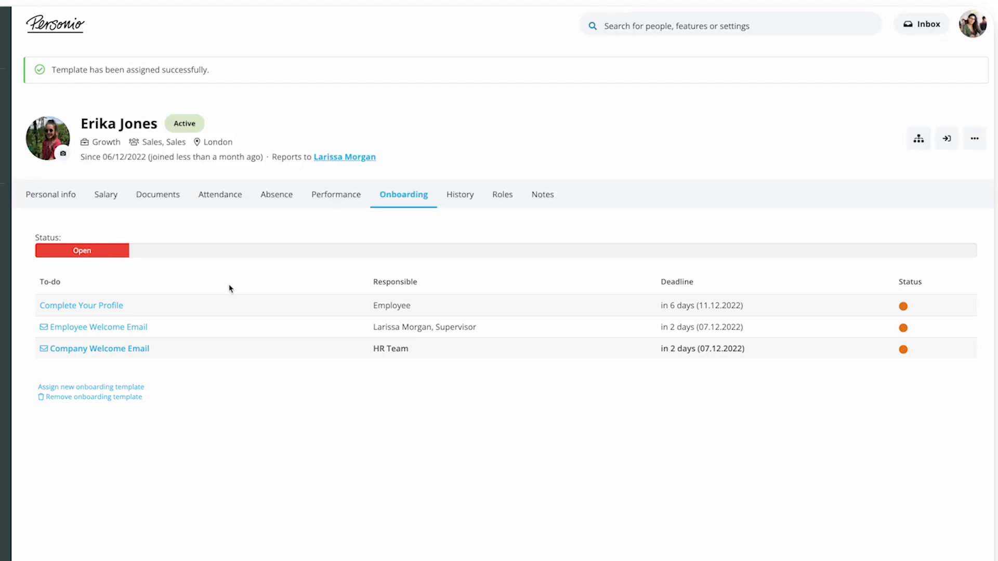